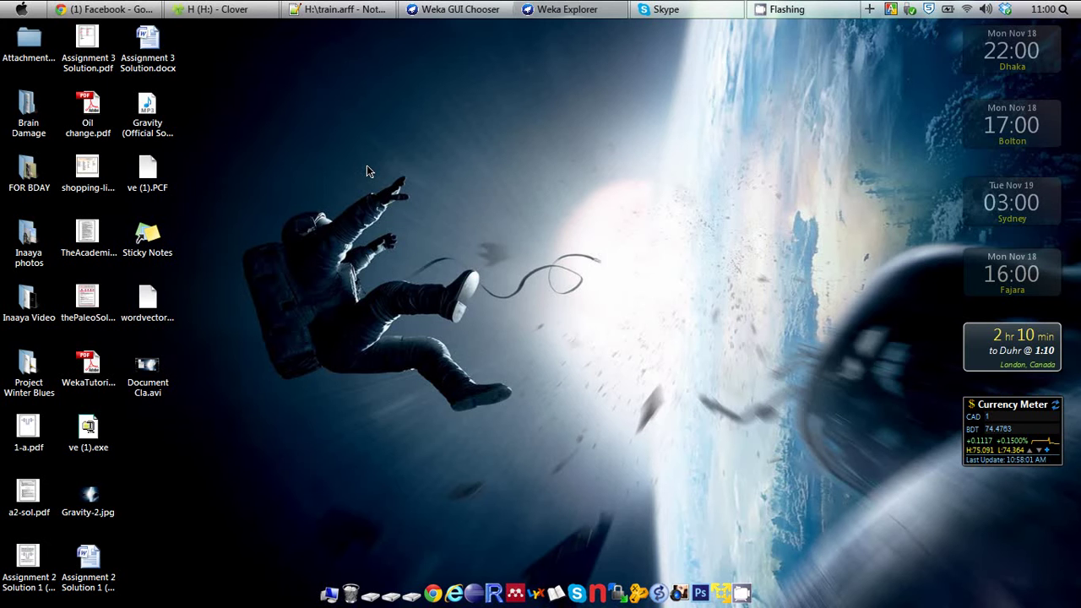
- Switch to Notepad++ and examine the sentences and yes/no class labels in train.arff
click(327, 12)
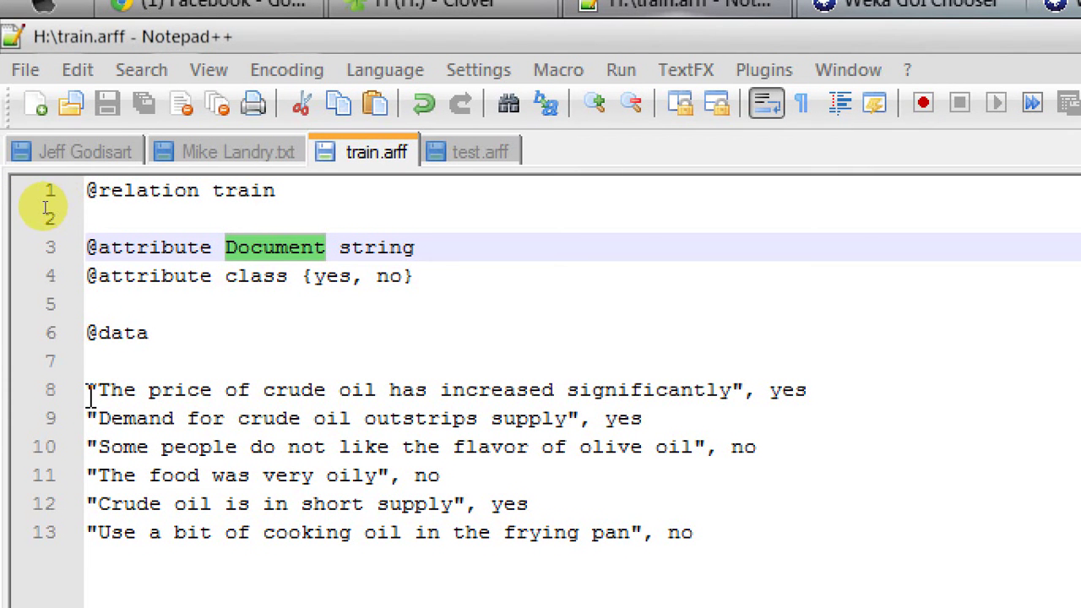
drag(98, 392, 731, 388)
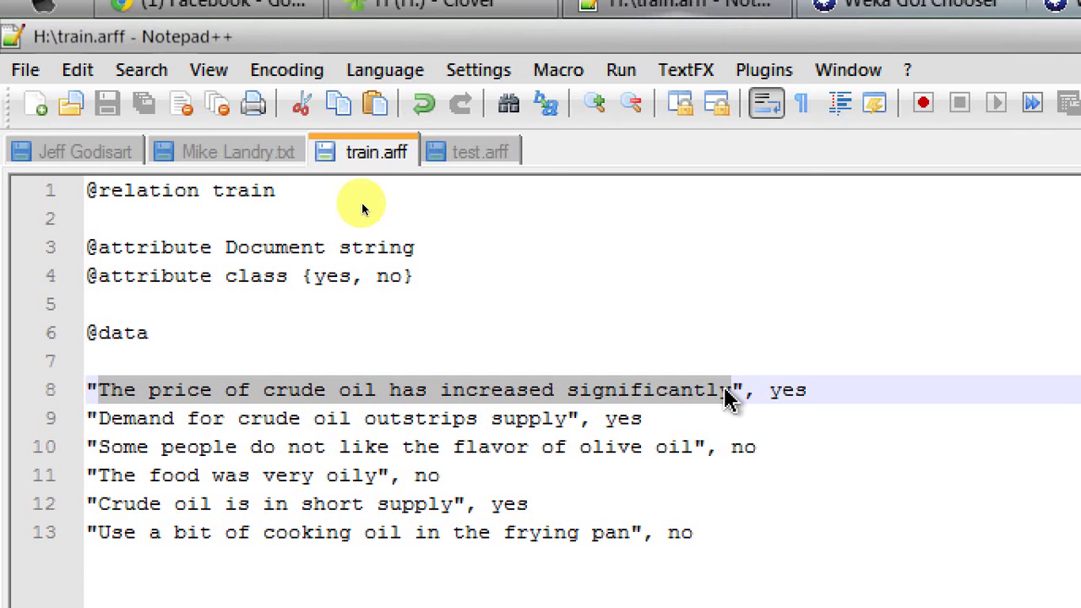
double_click(781, 393)
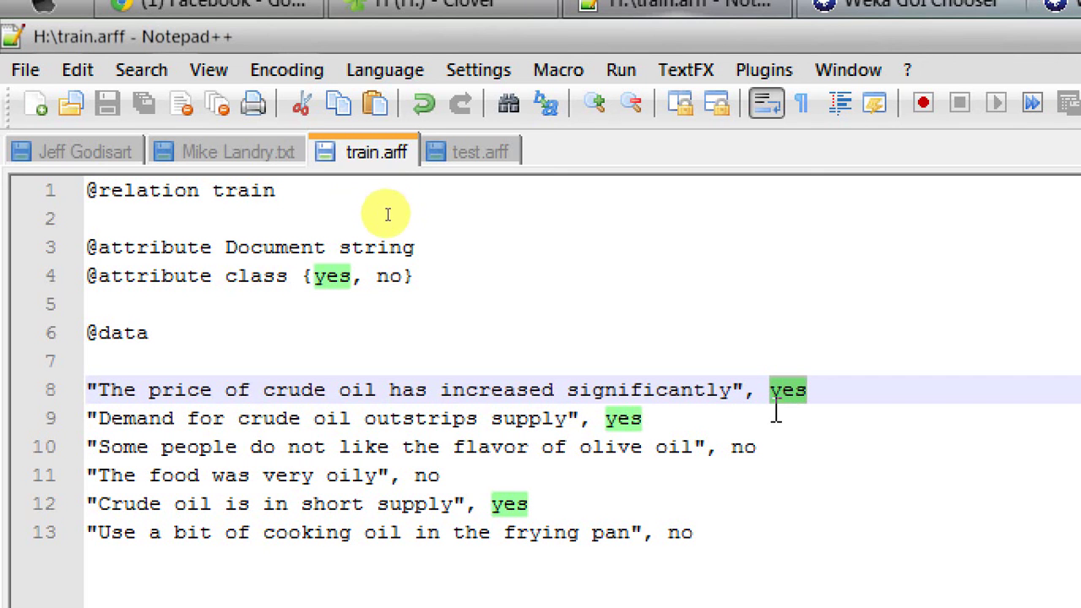
double_click(742, 447)
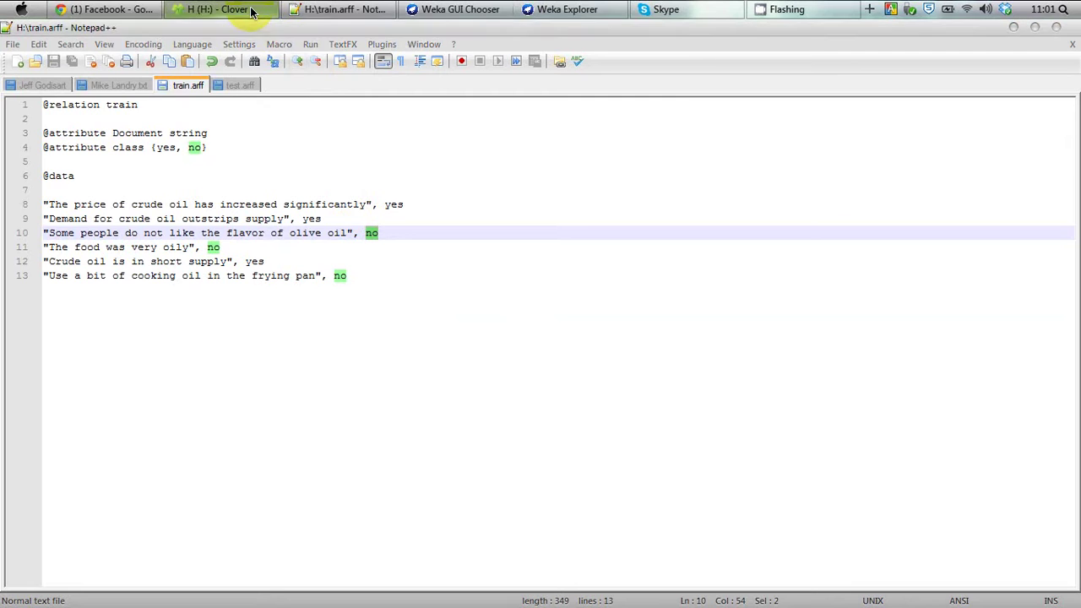
- Open test.arff from the H: drive and examine its sentences and the ? class placeholders
click(251, 12)
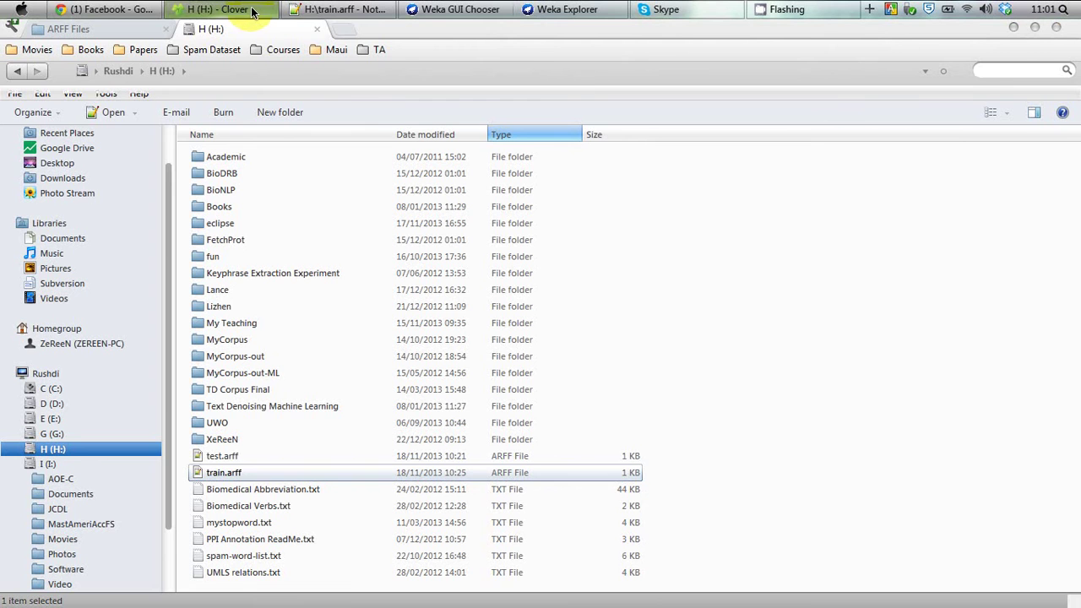
double_click(250, 453)
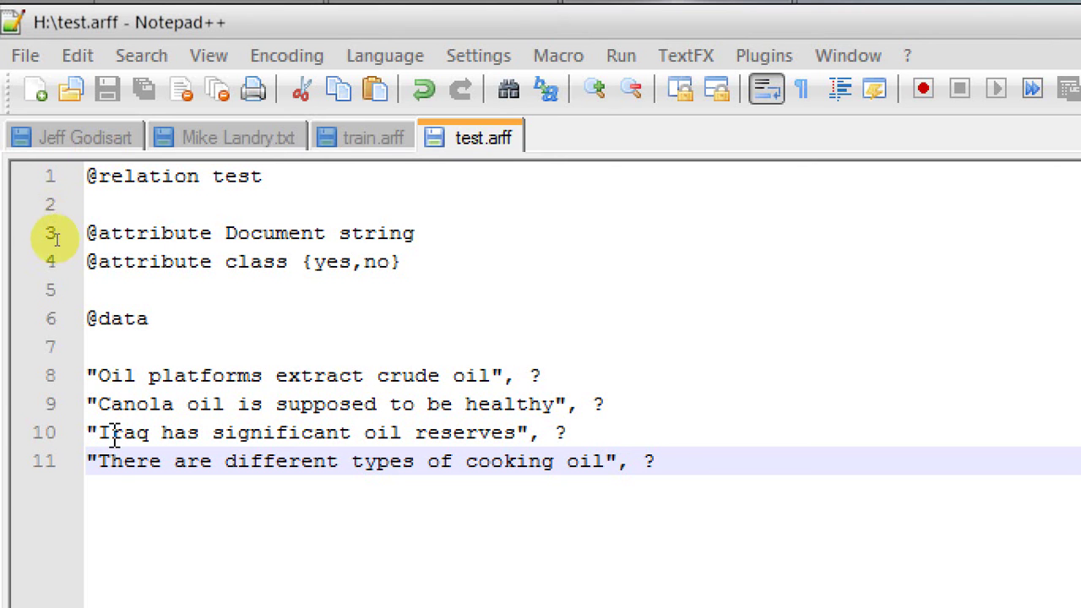
click(99, 375)
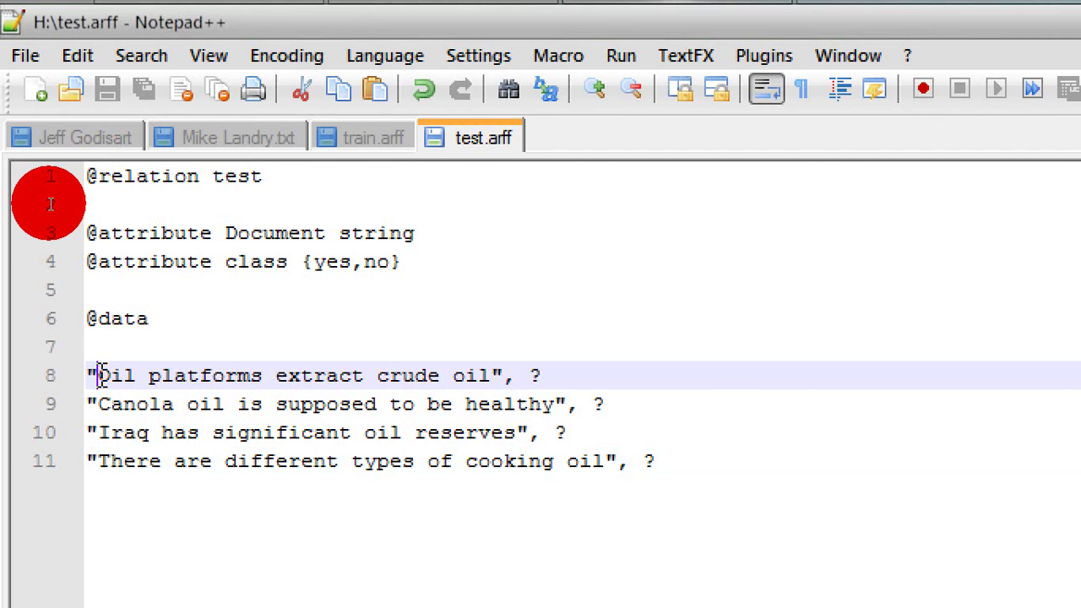
mouse_move(99, 375)
mouse_down()
mouse_move(355, 376)
mouse_move(380, 387)
mouse_move(493, 377)
mouse_up()
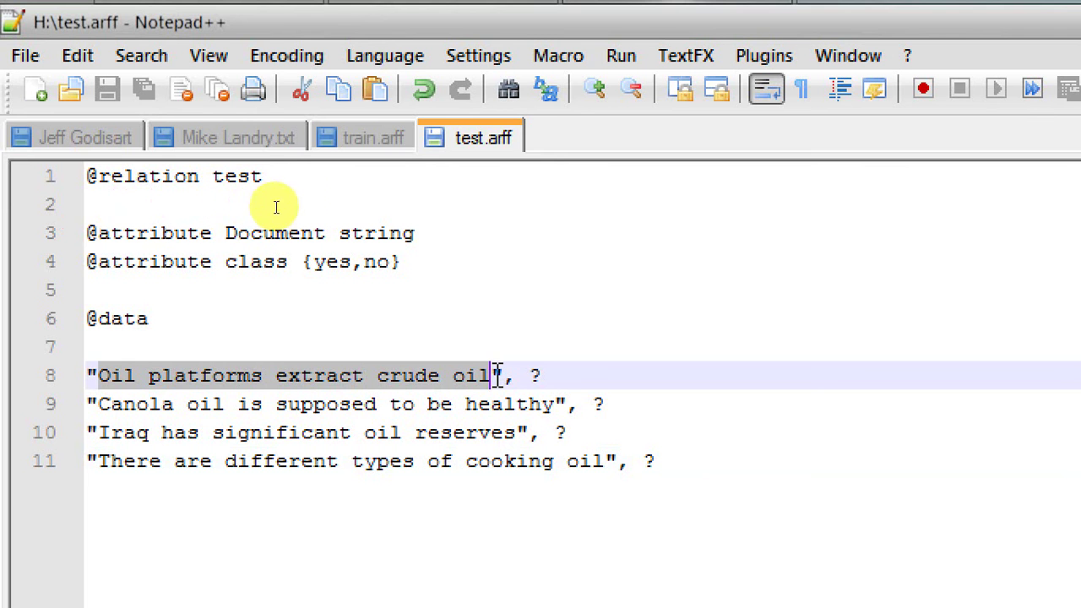
click(543, 377)
key(shift+Left)
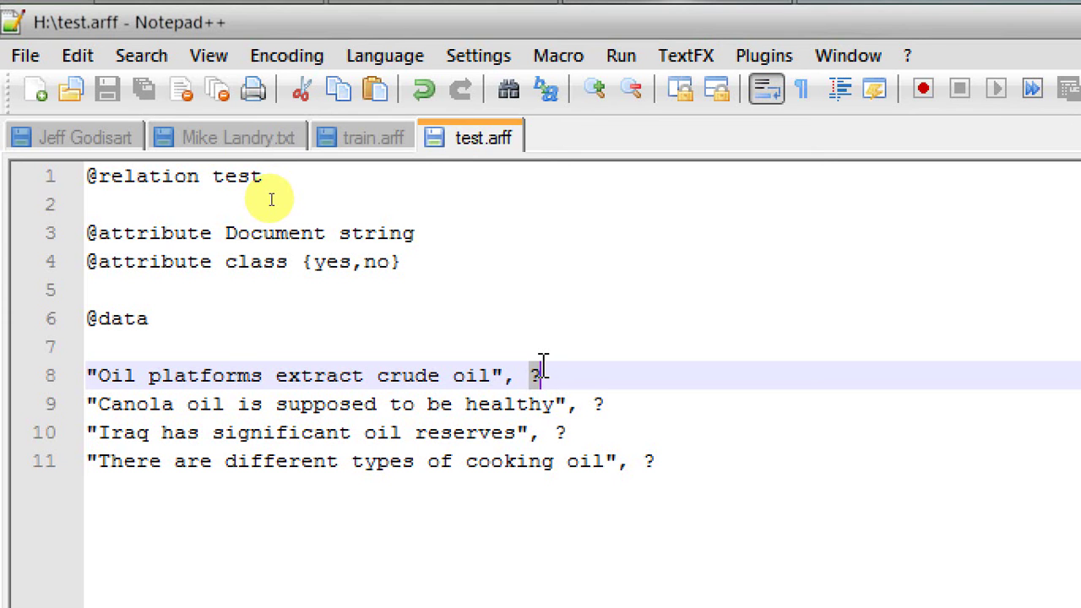
key(Home)
click(48, 206)
drag(89, 376, 670, 461)
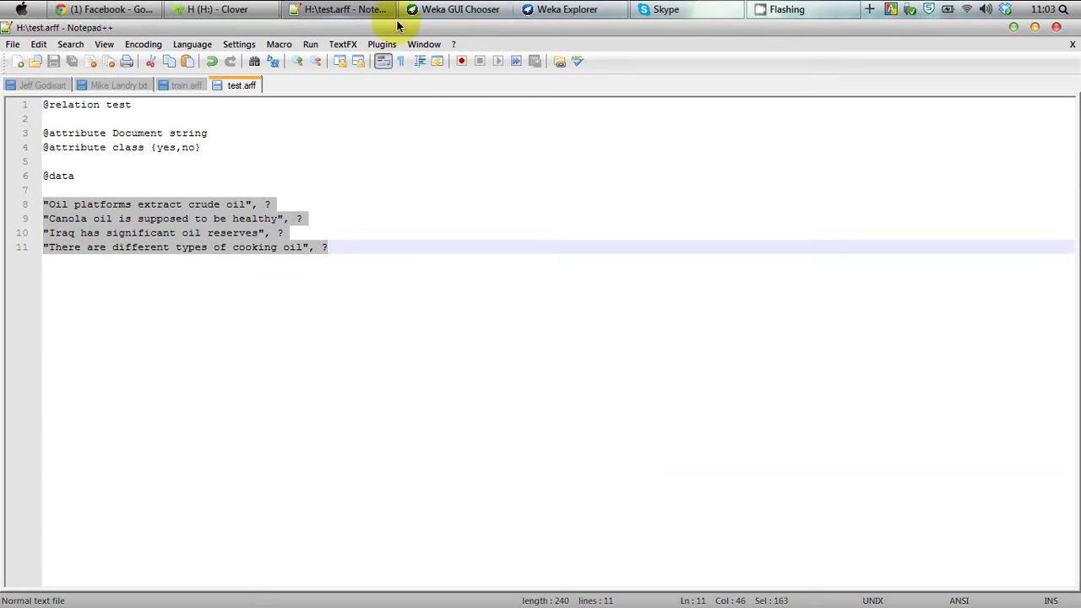
- Compare the labelled data rows of train.arff with the unlabelled rows of test.arff
click(186, 85)
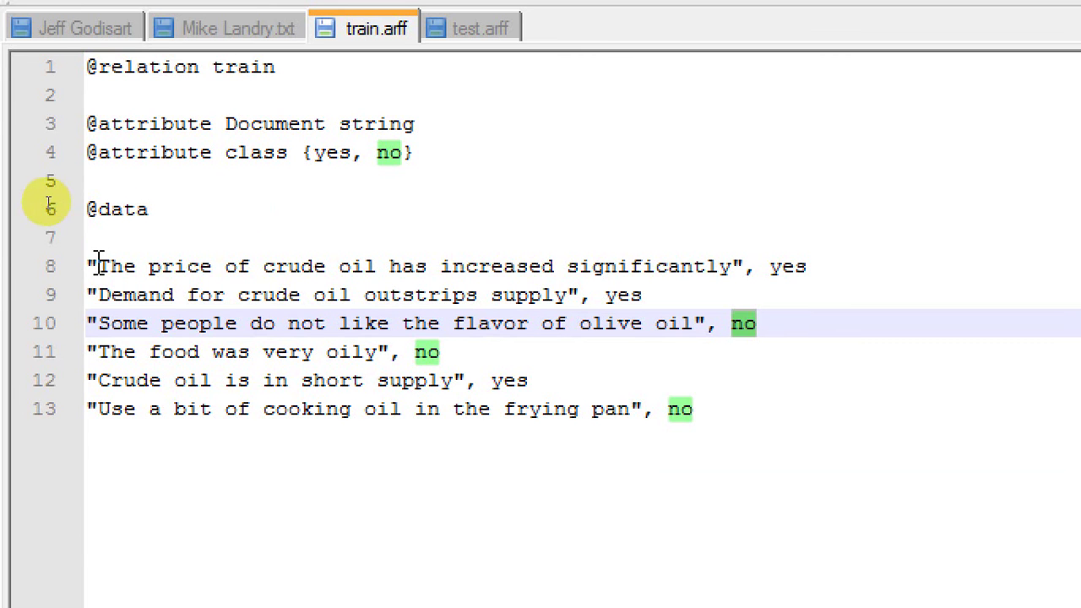
drag(90, 266, 715, 405)
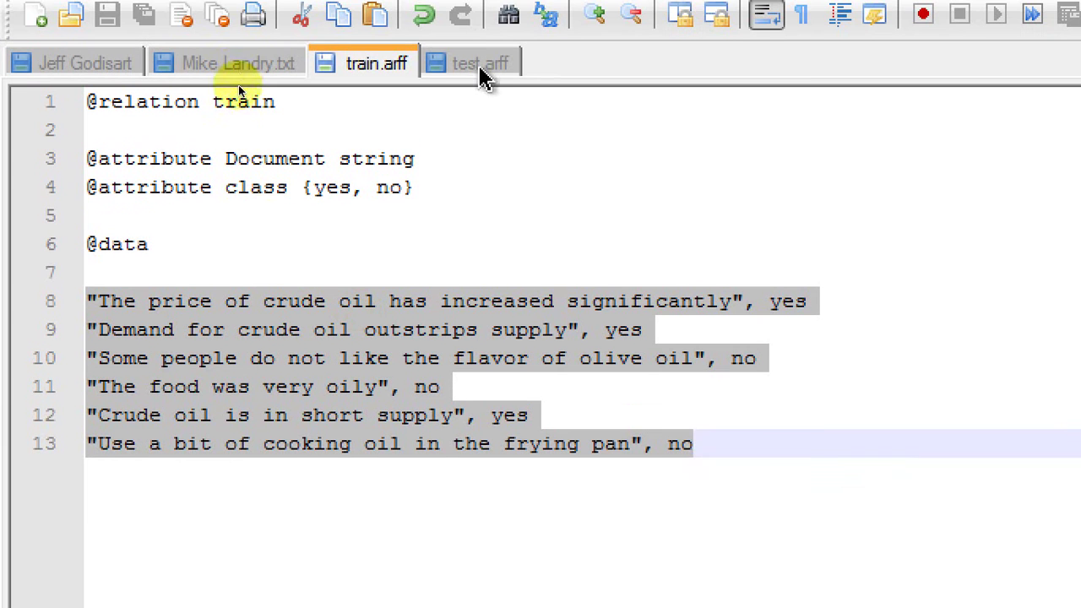
click(480, 66)
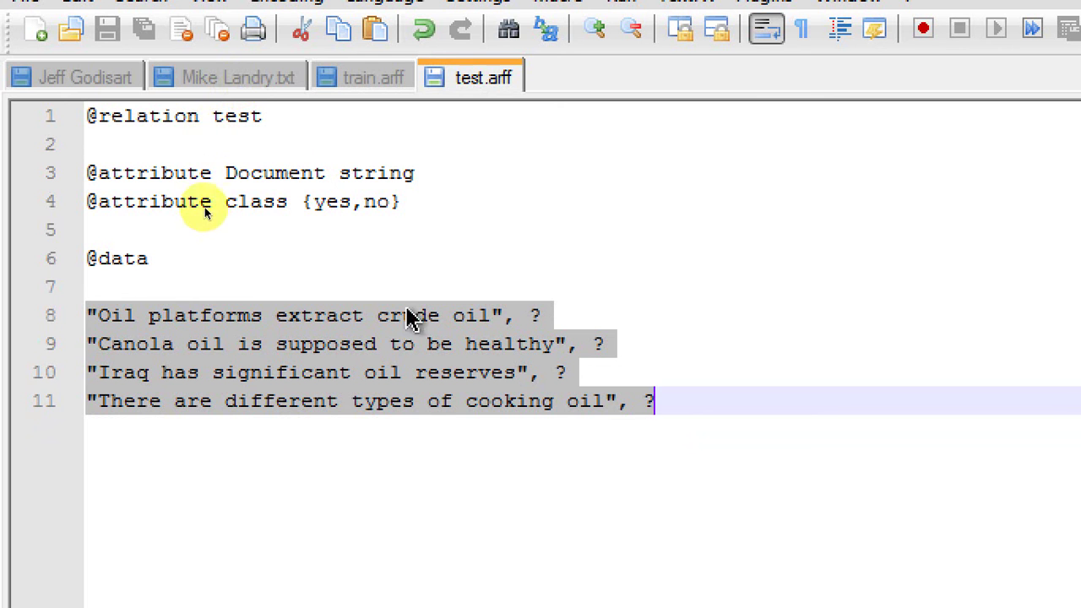
click(536, 316)
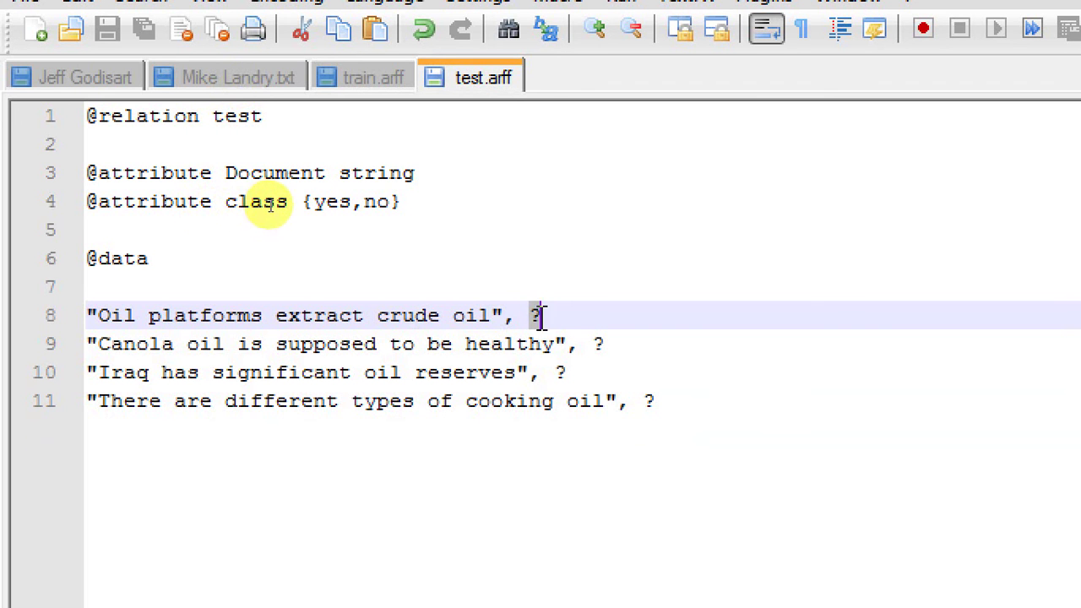
click(595, 346)
drag(595, 346, 603, 348)
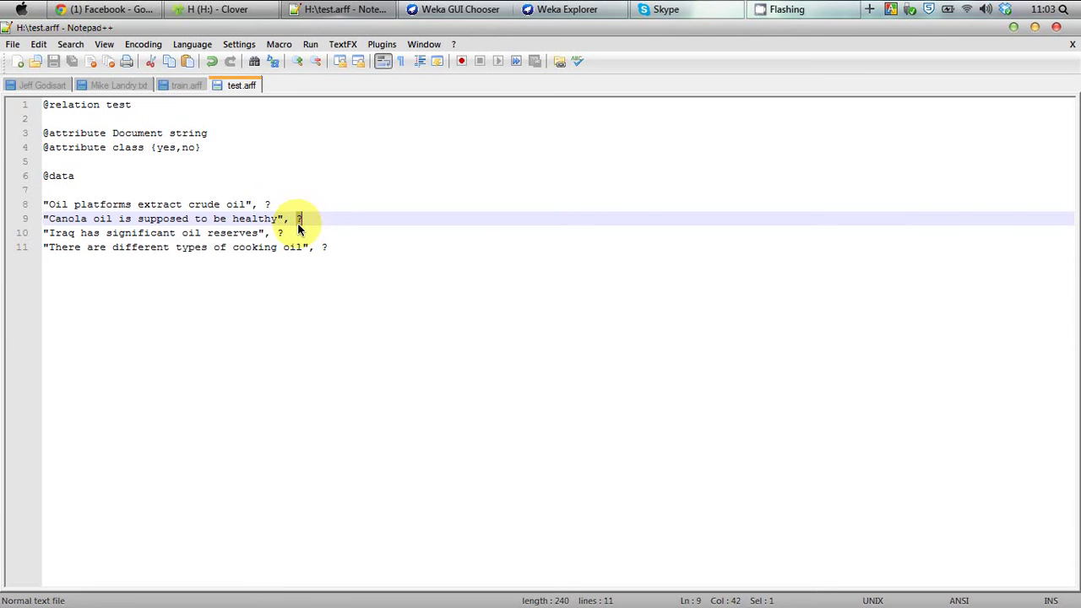
- Switch to Weka Explorer and load train.arff from the H: drive as the dataset
click(541, 9)
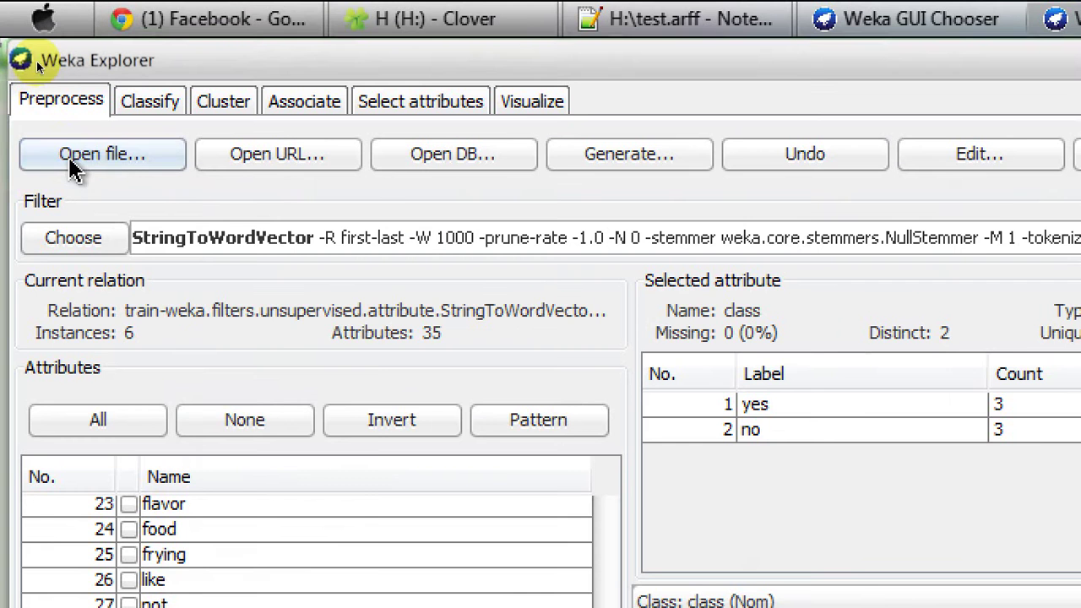
click(74, 166)
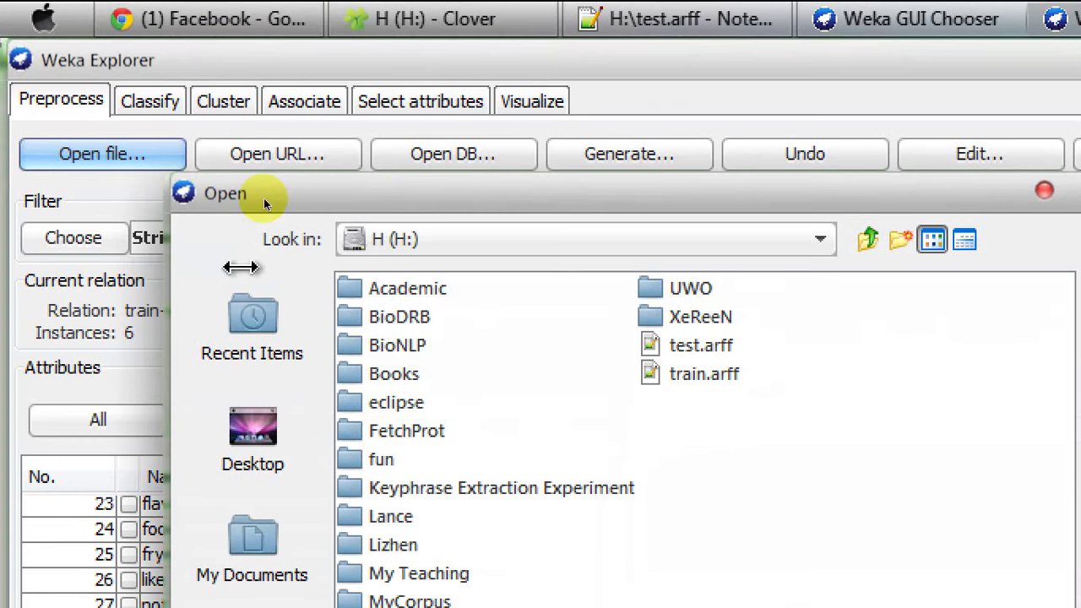
double_click(692, 376)
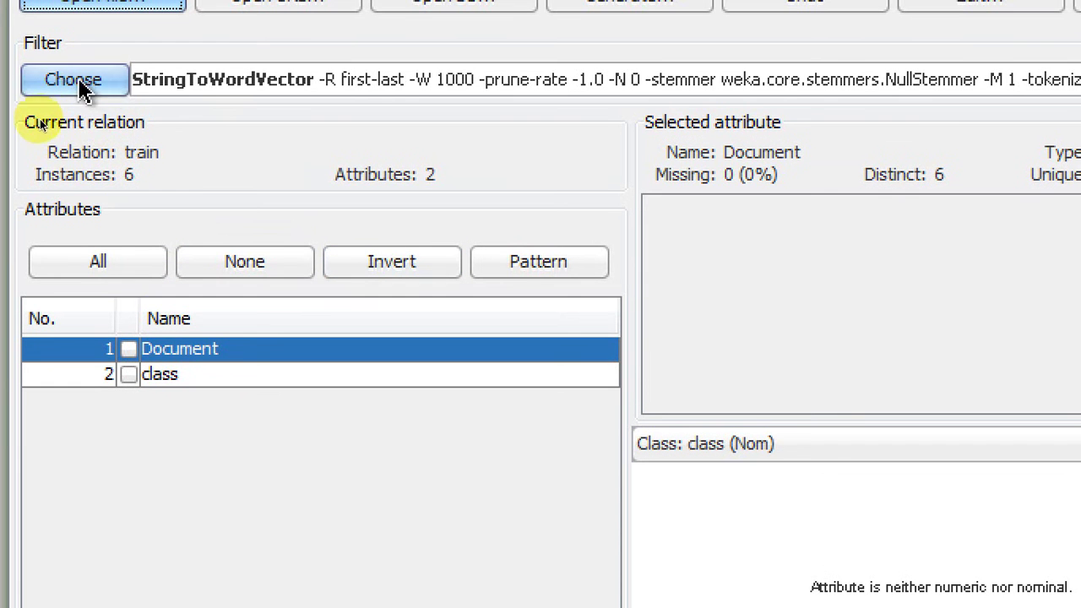
- Look up StringToWordVector among the unsupervised attribute filters and close the filter list without applying it
click(80, 84)
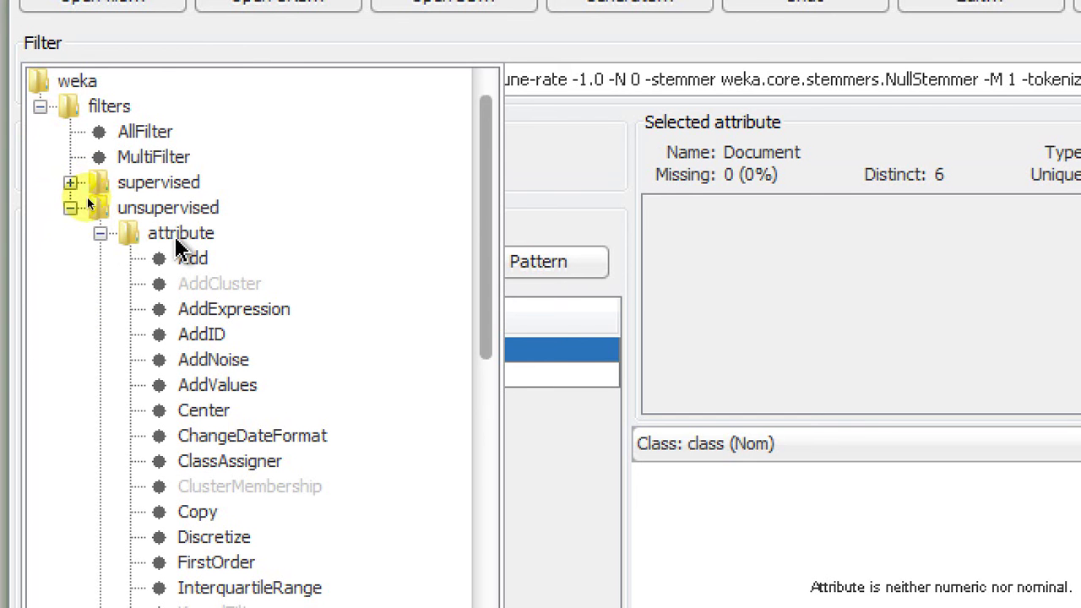
drag(487, 248, 488, 543)
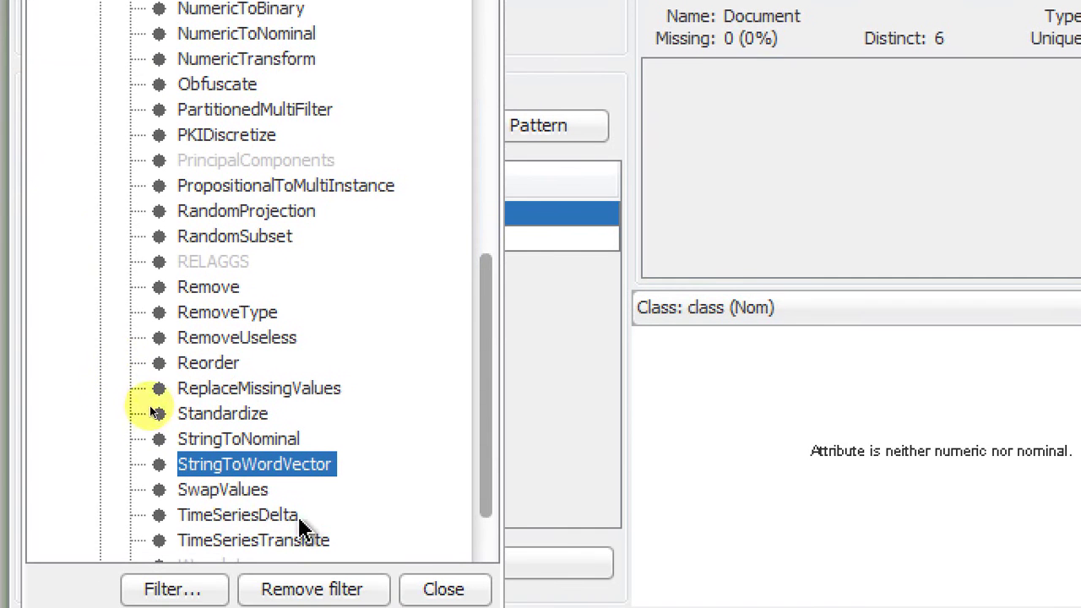
click(445, 513)
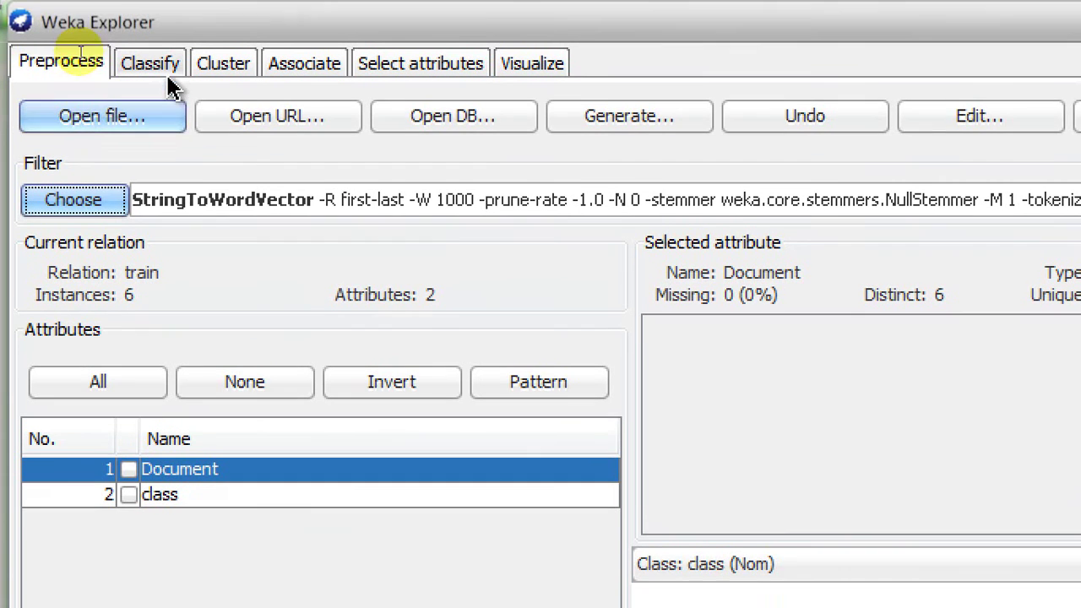
- Choose the meta classifier FilteredClassifier for classification and open its settings
click(150, 36)
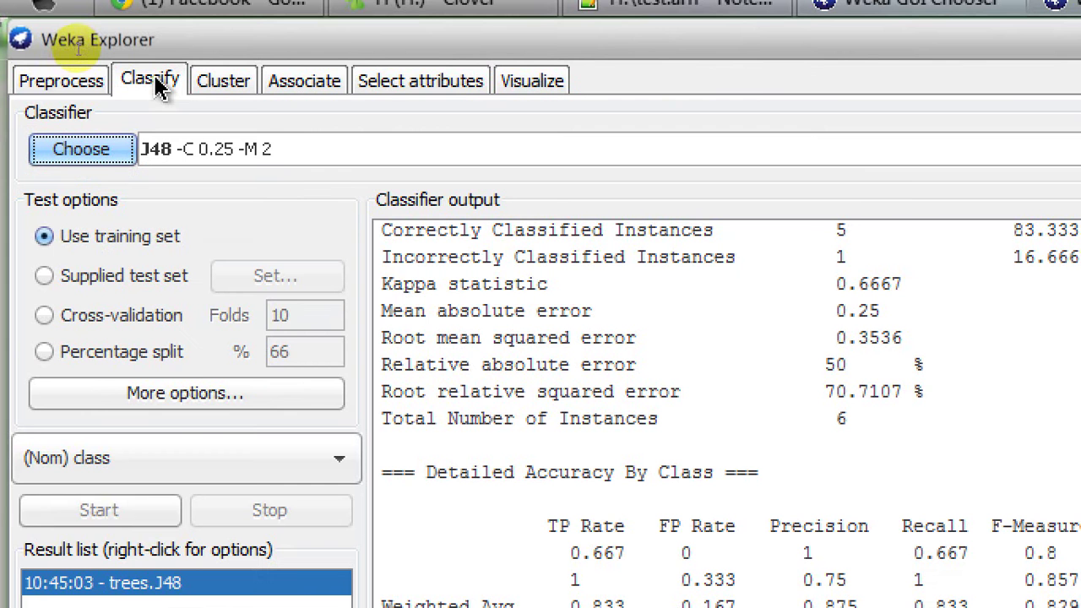
click(91, 154)
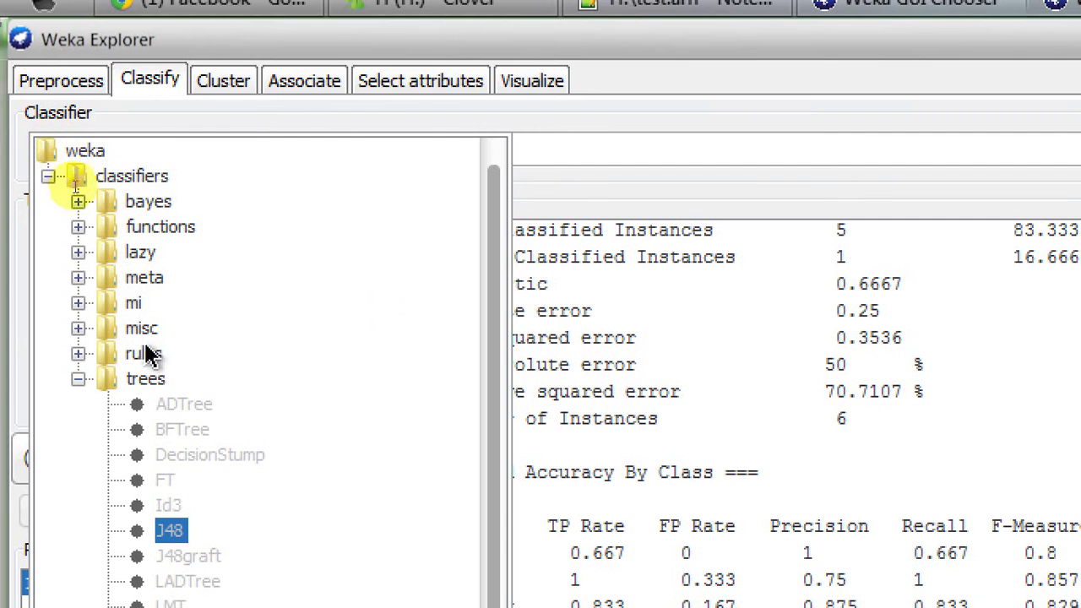
double_click(152, 279)
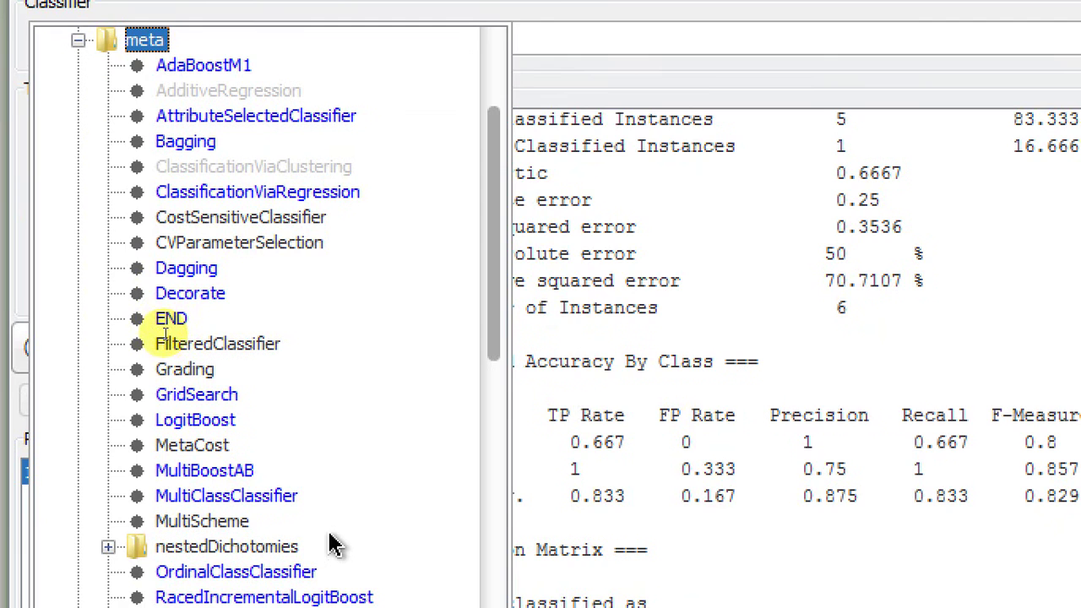
click(232, 334)
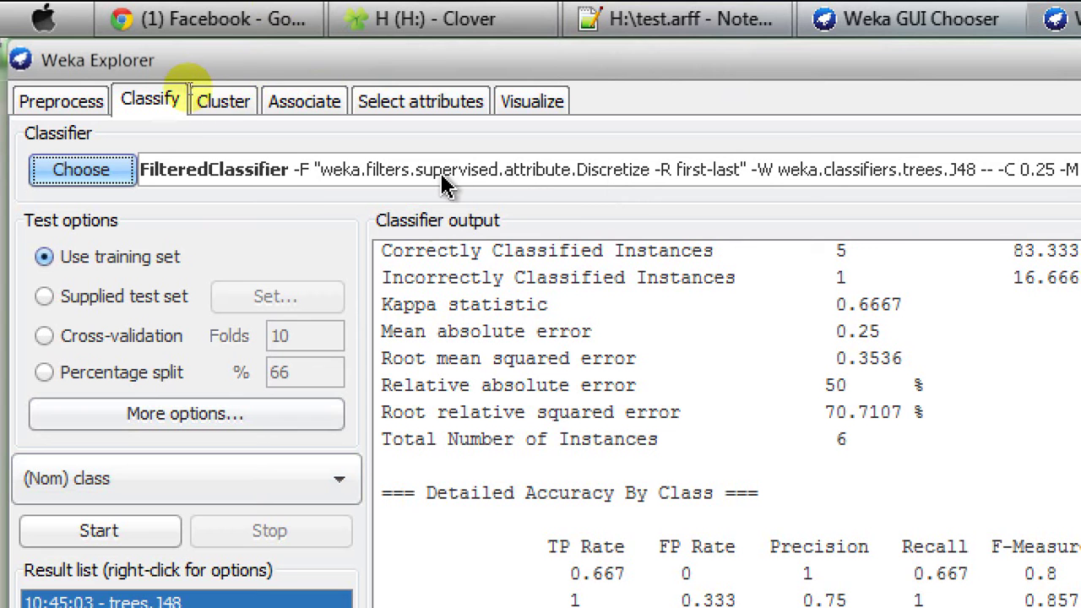
click(304, 180)
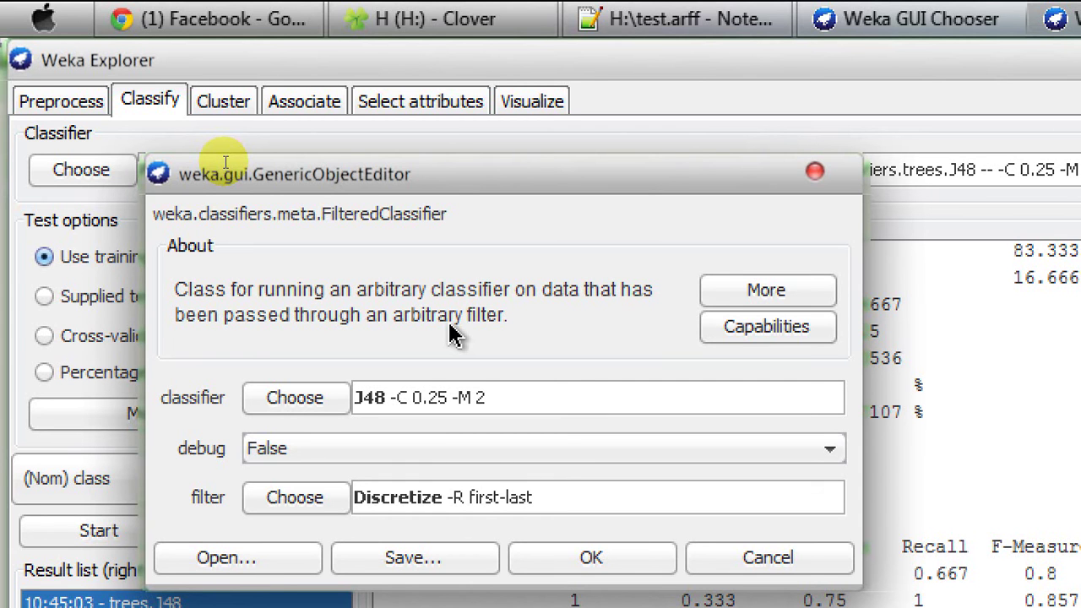
- Review the unlabelled sentences of test.arff in Notepad++ and return to the classifier settings in Weka
click(700, 13)
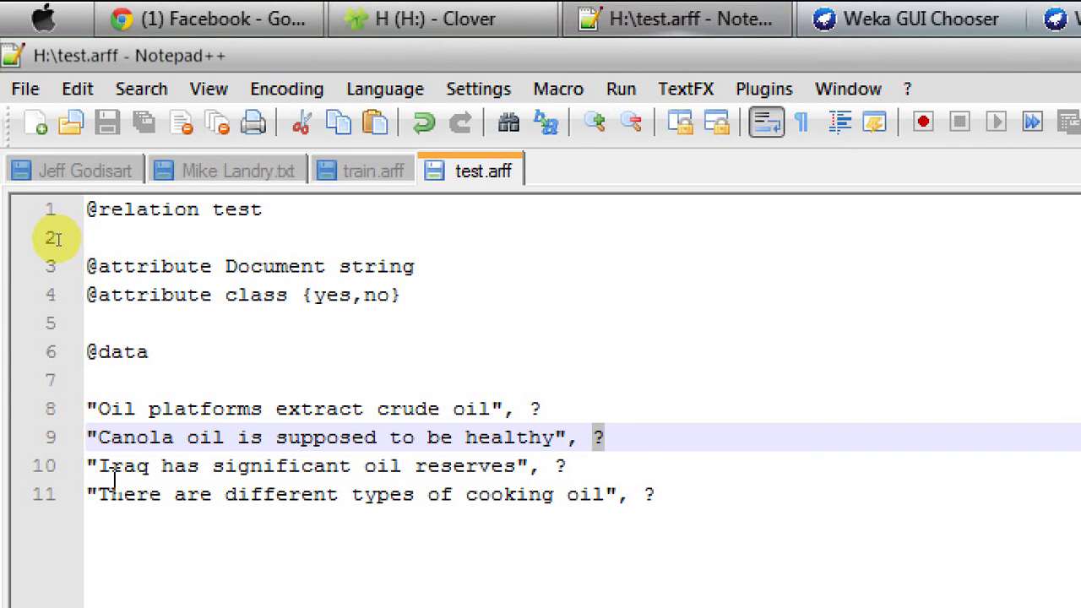
mouse_move(98, 409)
mouse_down()
mouse_move(386, 411)
mouse_move(498, 445)
mouse_move(647, 463)
mouse_move(628, 494)
mouse_up()
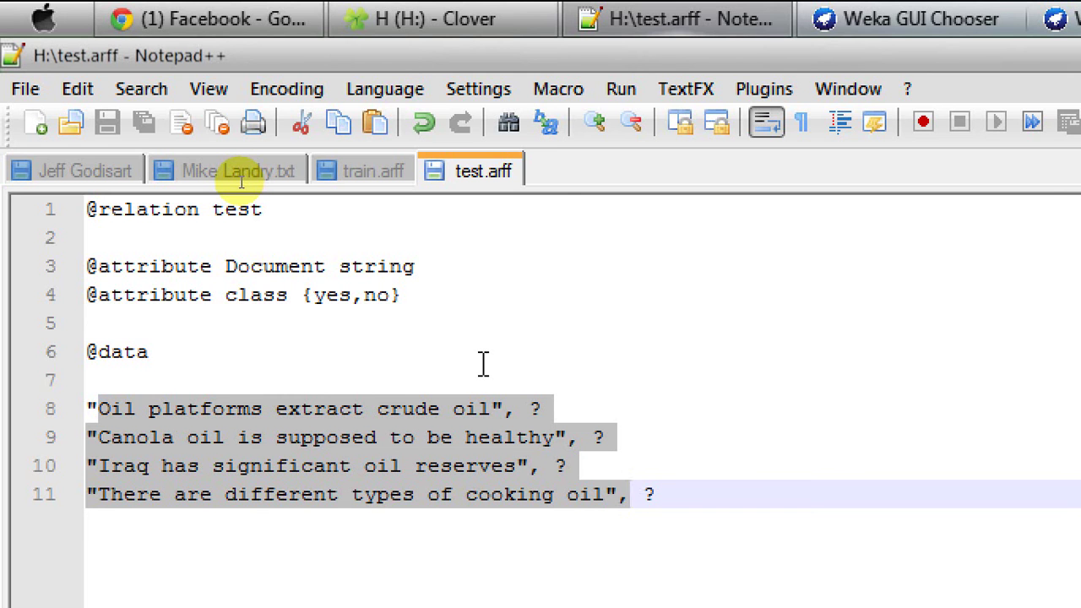
click(359, 17)
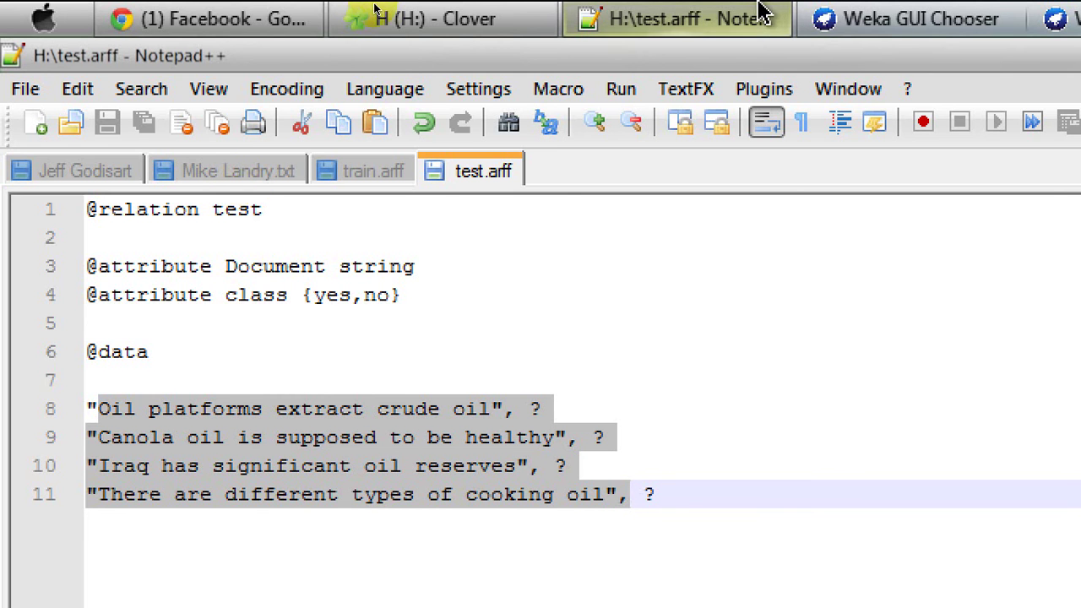
click(725, 24)
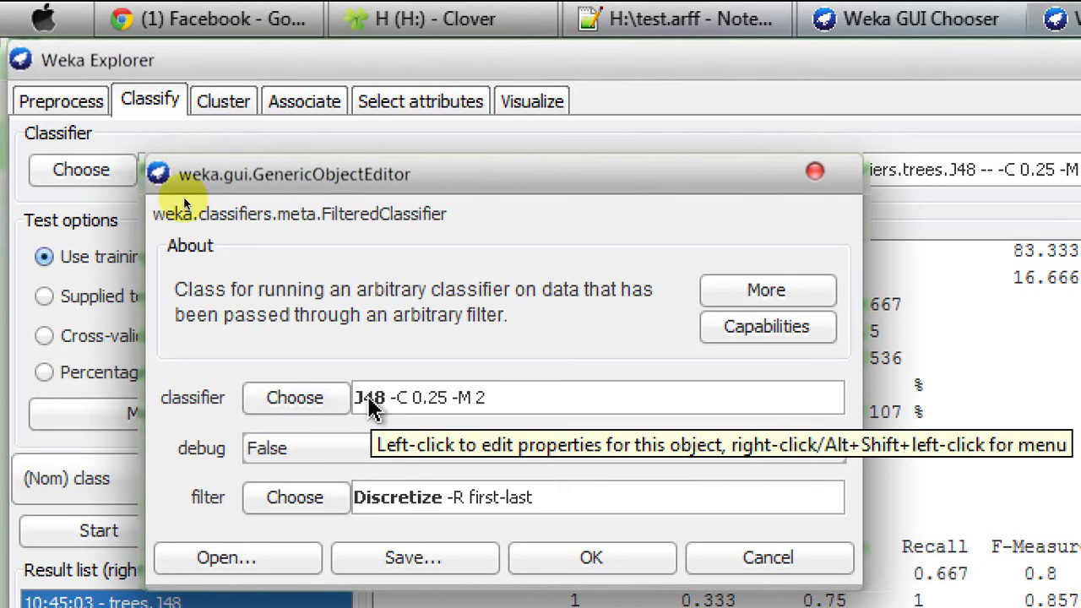
- Set the FilteredClassifier's filter to the unsupervised attribute filter StringToWordVector
click(313, 507)
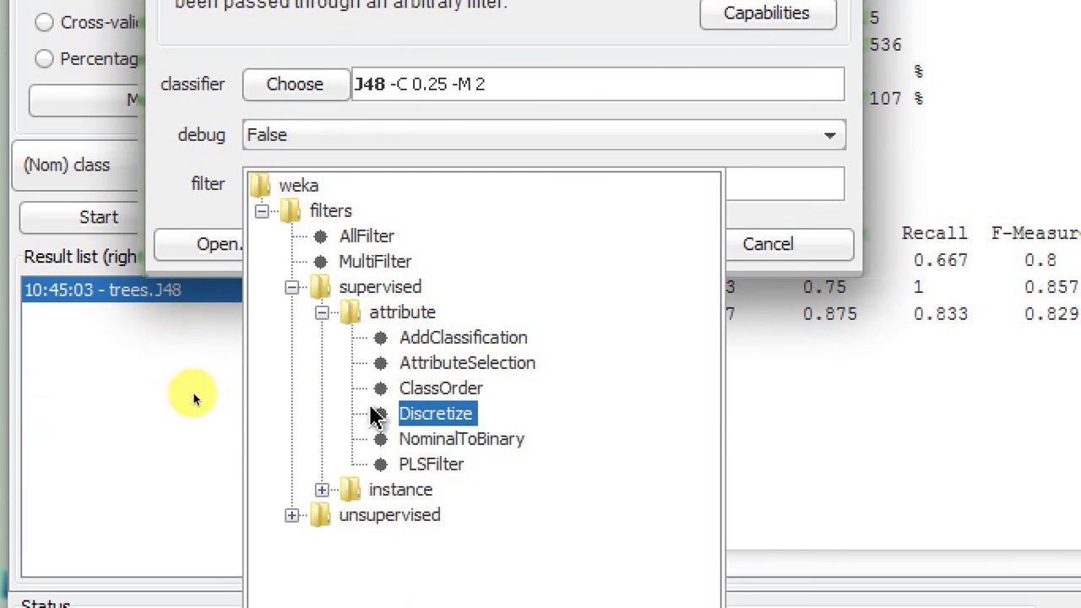
double_click(404, 517)
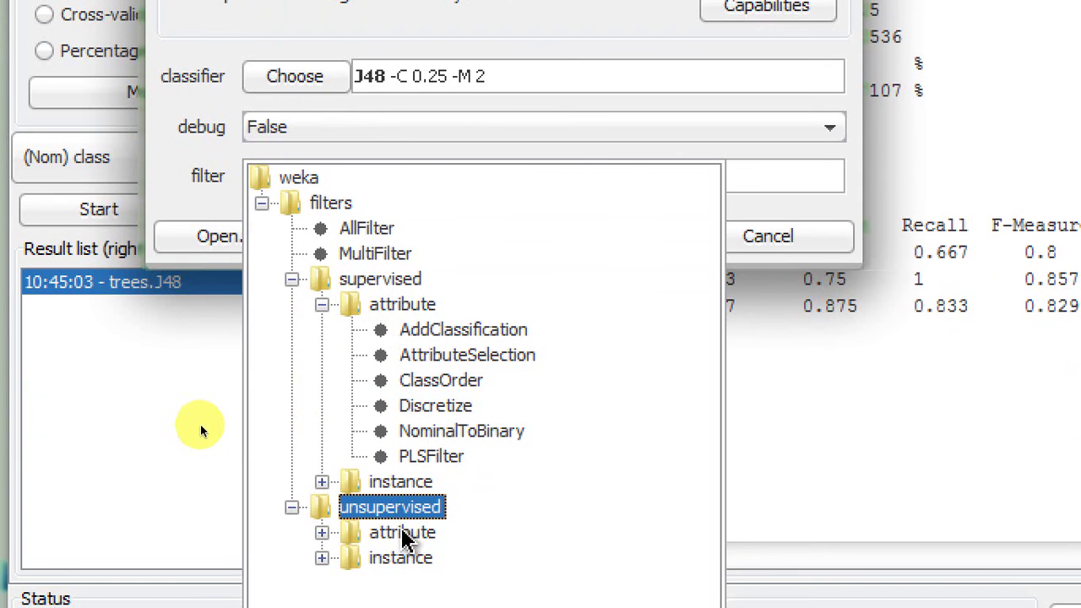
double_click(403, 533)
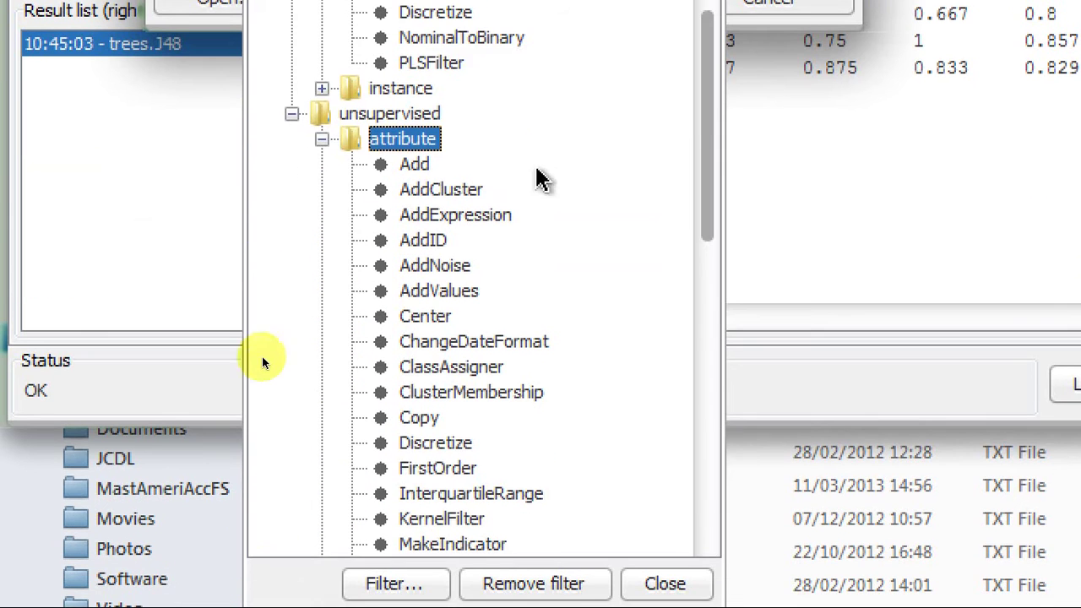
scroll(540, 179, down, 10)
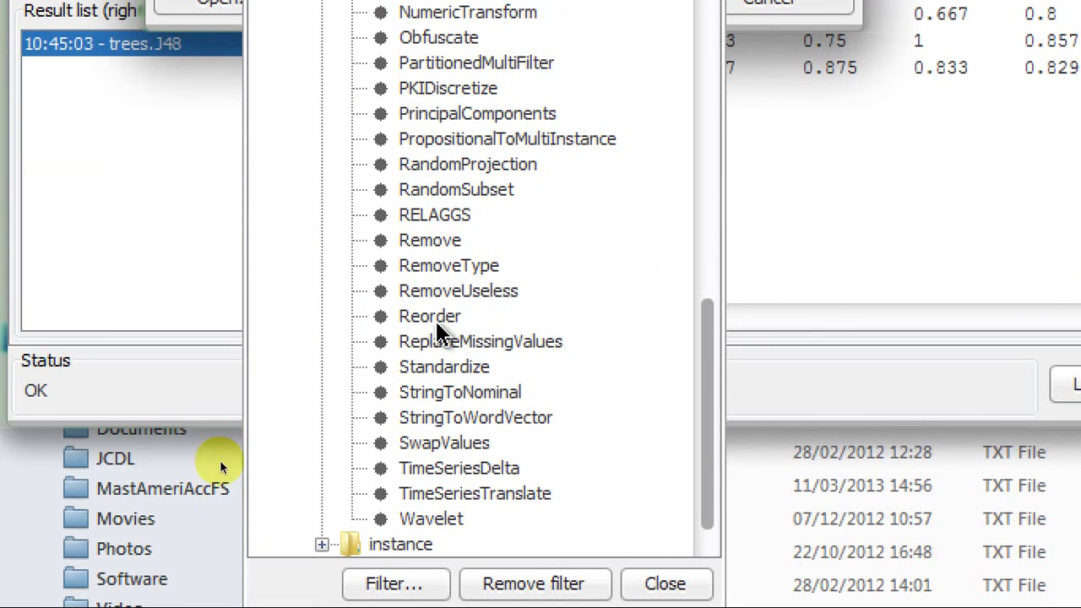
click(441, 422)
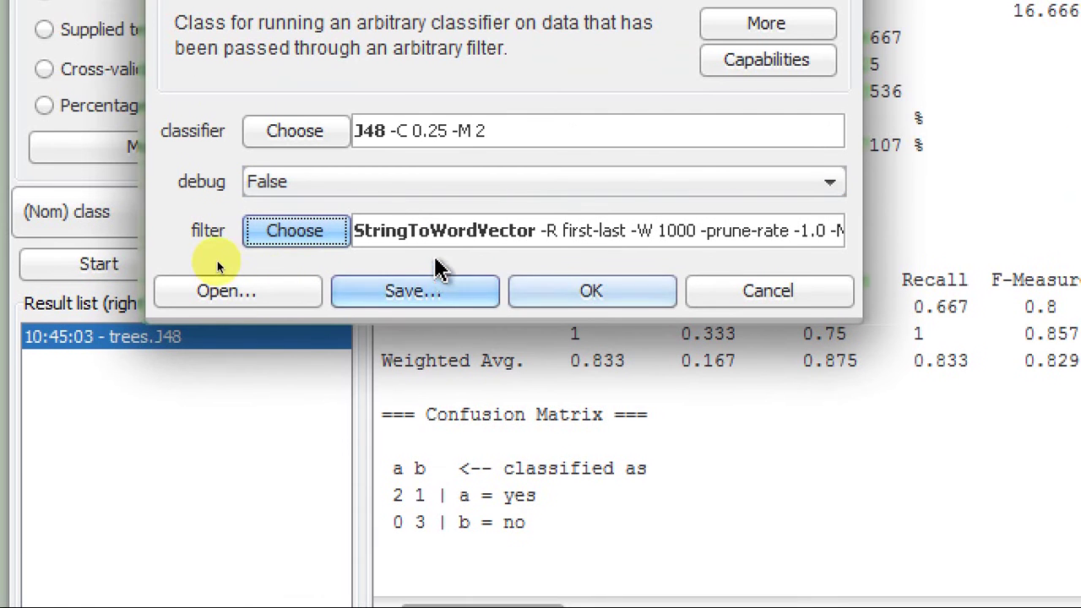
- Accept the FilteredClassifier settings and load test.arff from drive H: as the supplied test set
click(583, 290)
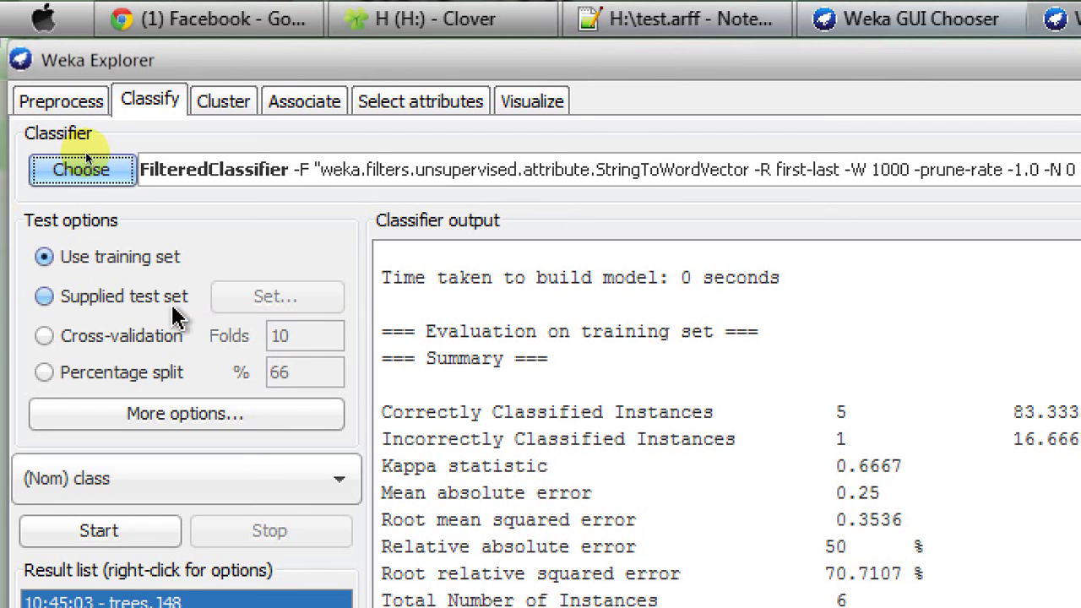
click(93, 302)
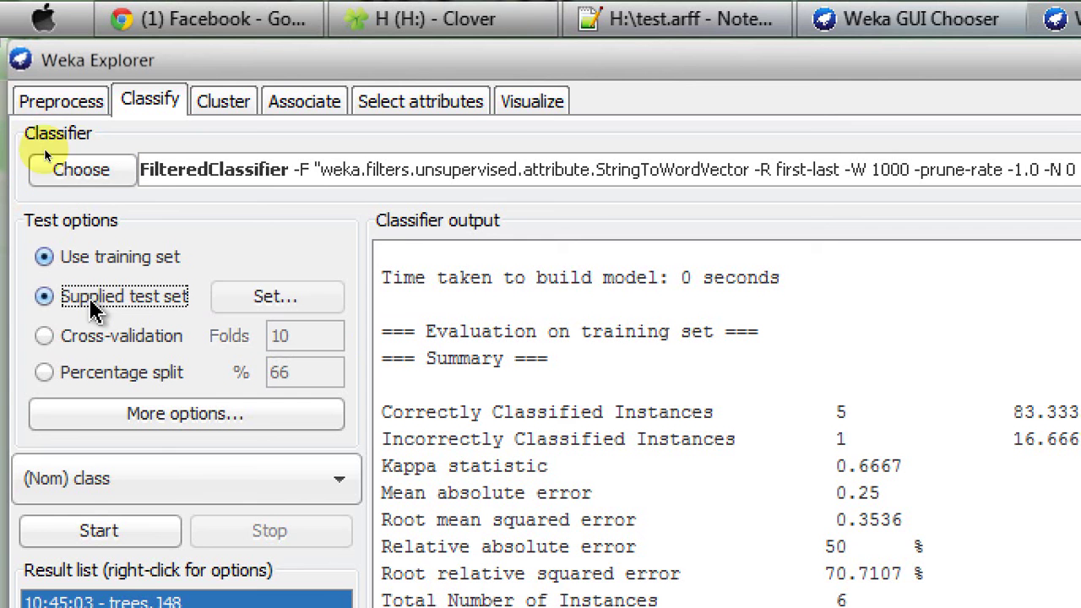
click(327, 310)
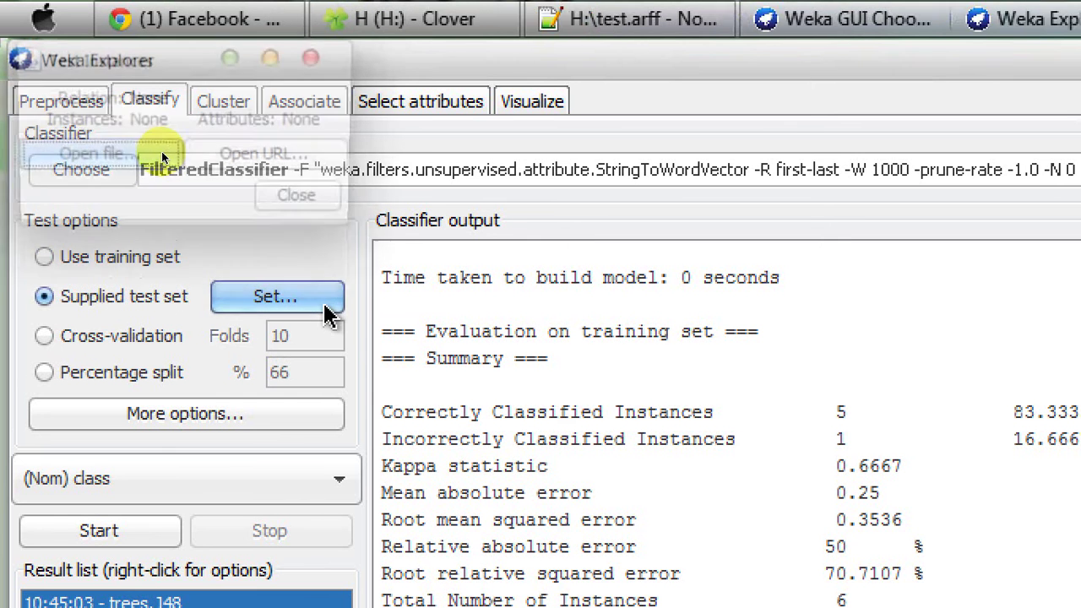
click(143, 161)
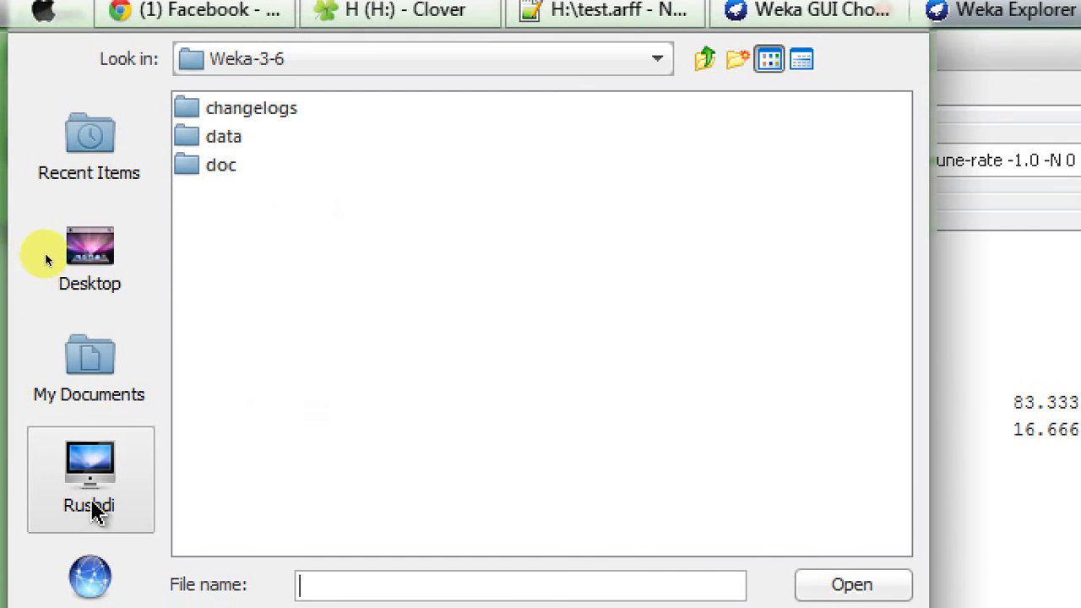
click(80, 520)
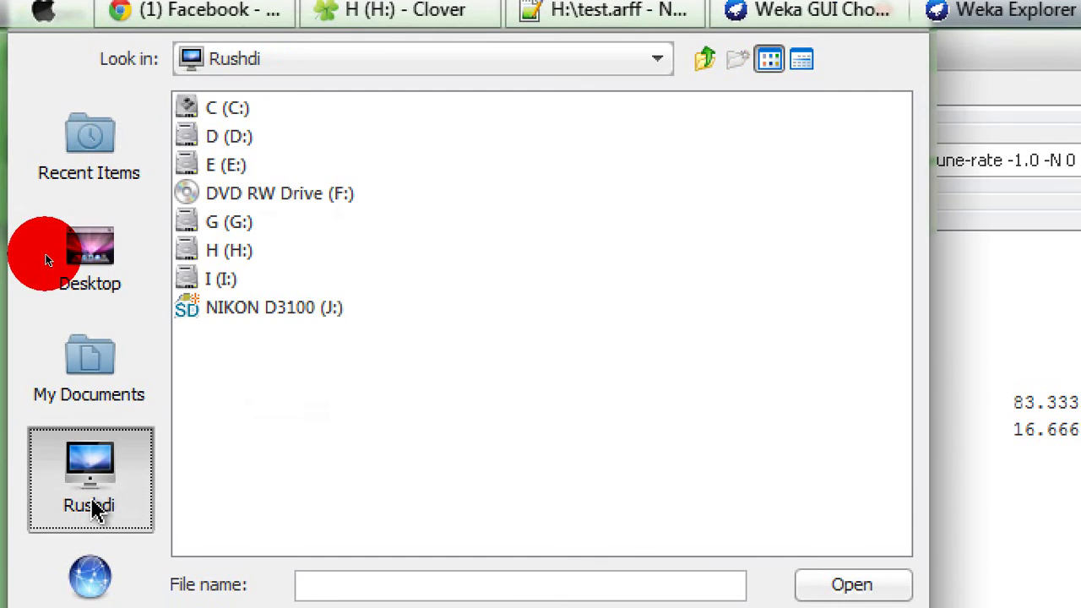
double_click(243, 252)
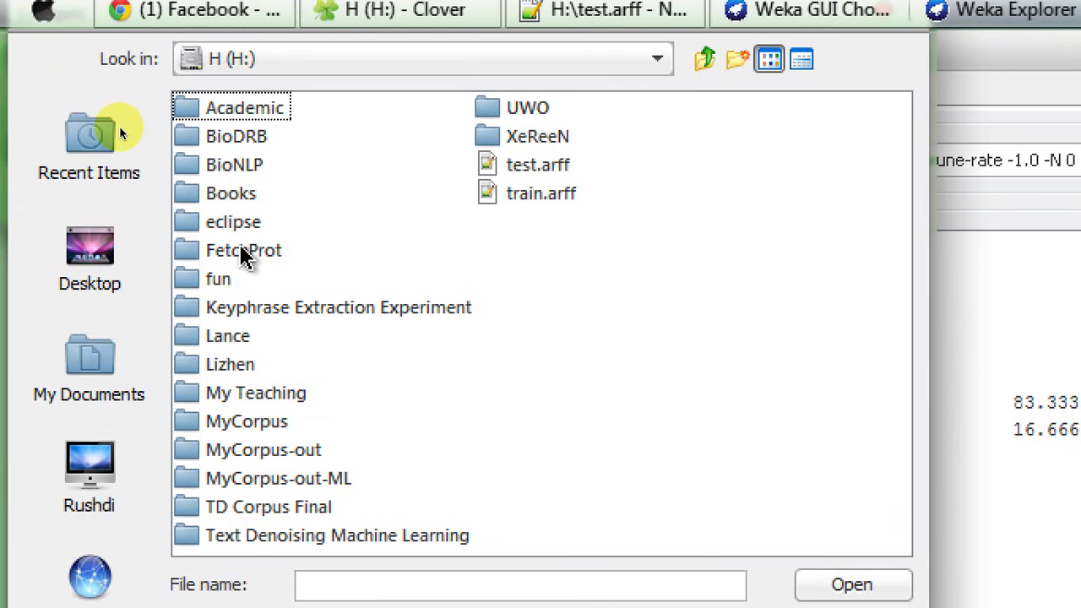
double_click(528, 169)
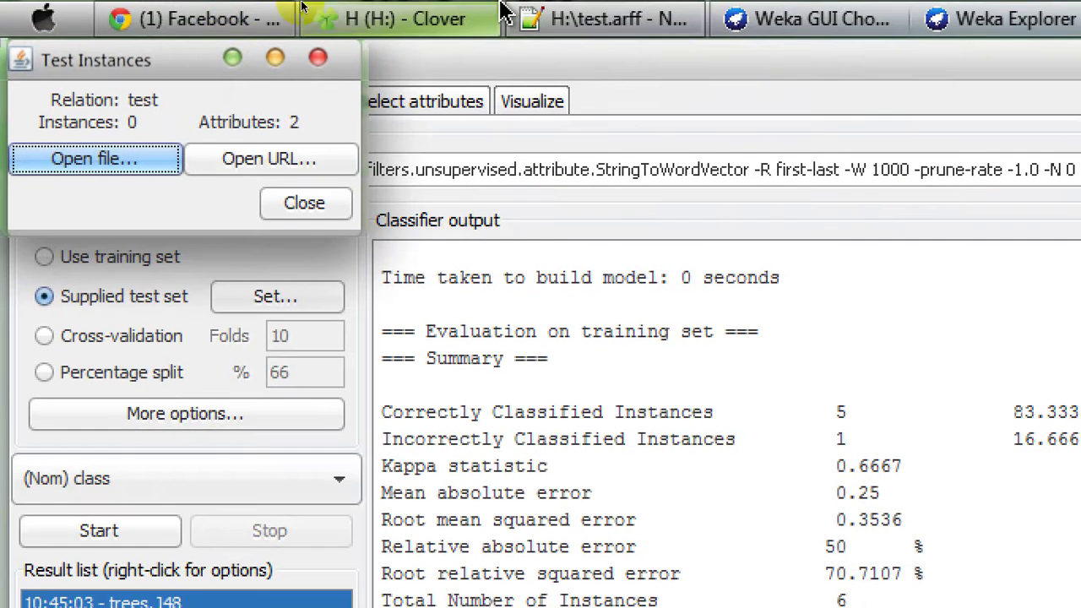
- Check the test.arff sentences in Notepad++ and the loaded training relation in Weka, and return to the classification settings
click(511, 17)
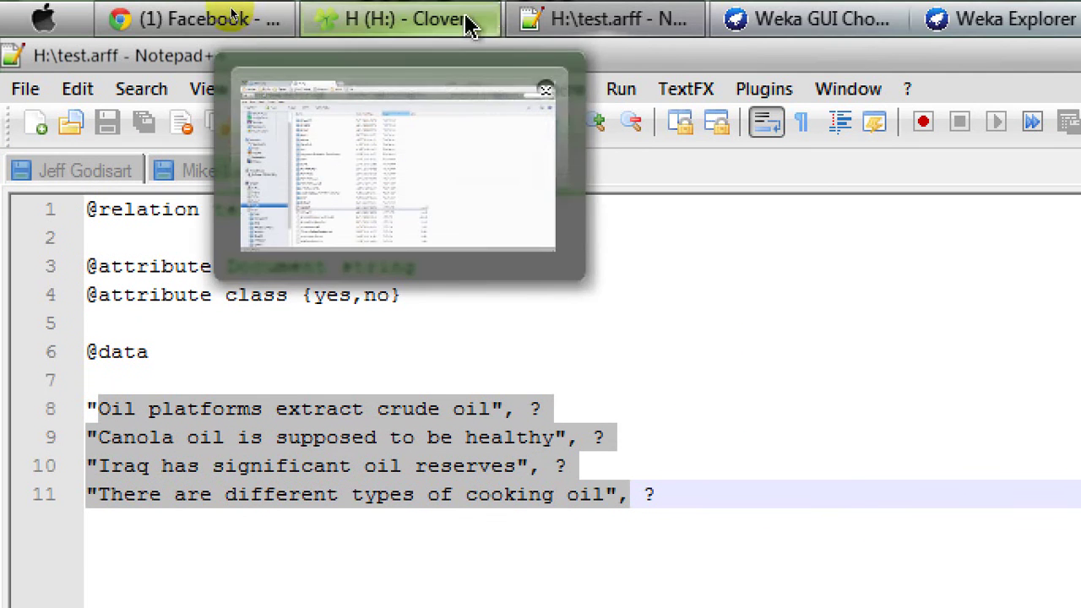
click(946, 17)
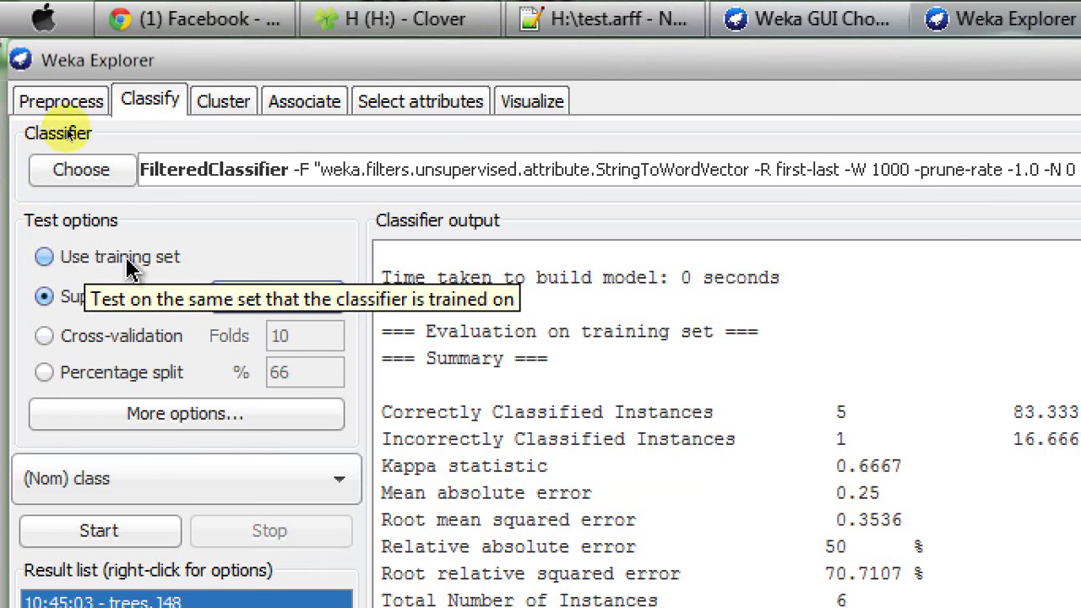
click(59, 108)
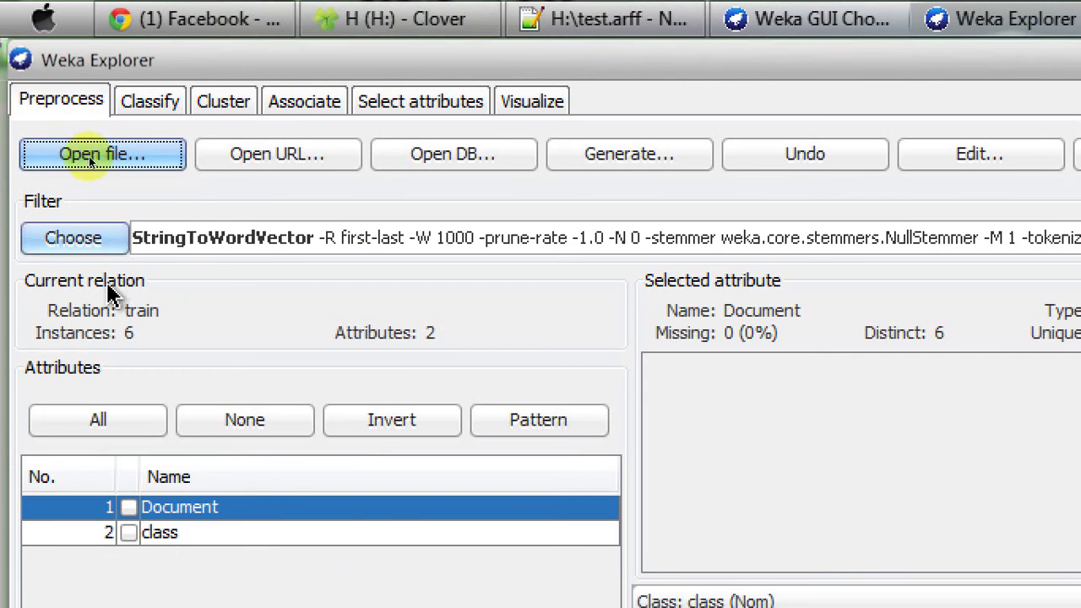
click(150, 102)
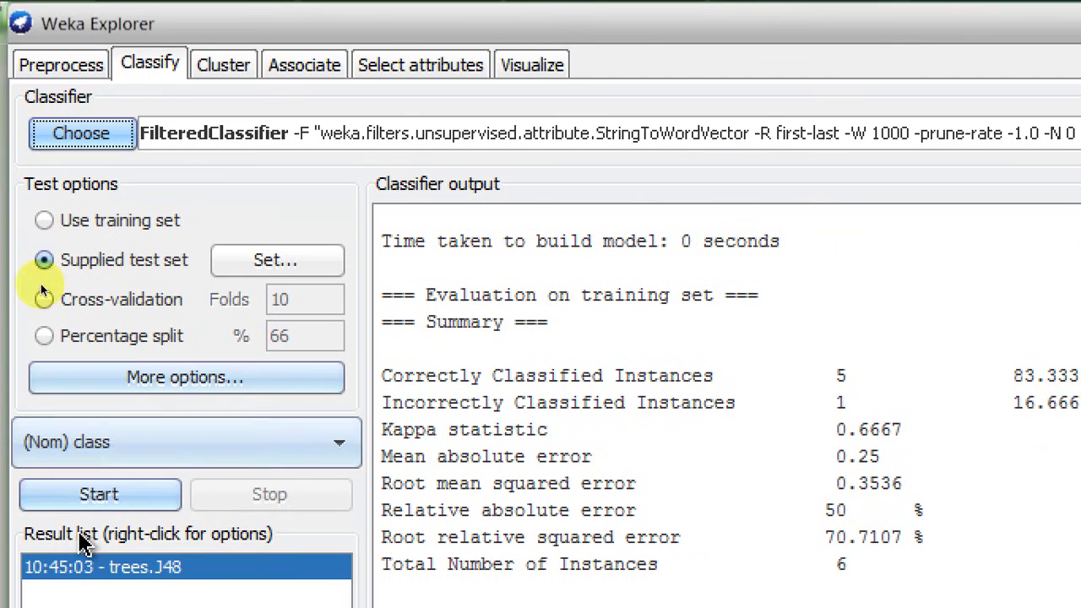
- Run the FilteredClassifier on the supplied test set and review its evaluation output alongside the unlabelled documents in test.arff
click(102, 497)
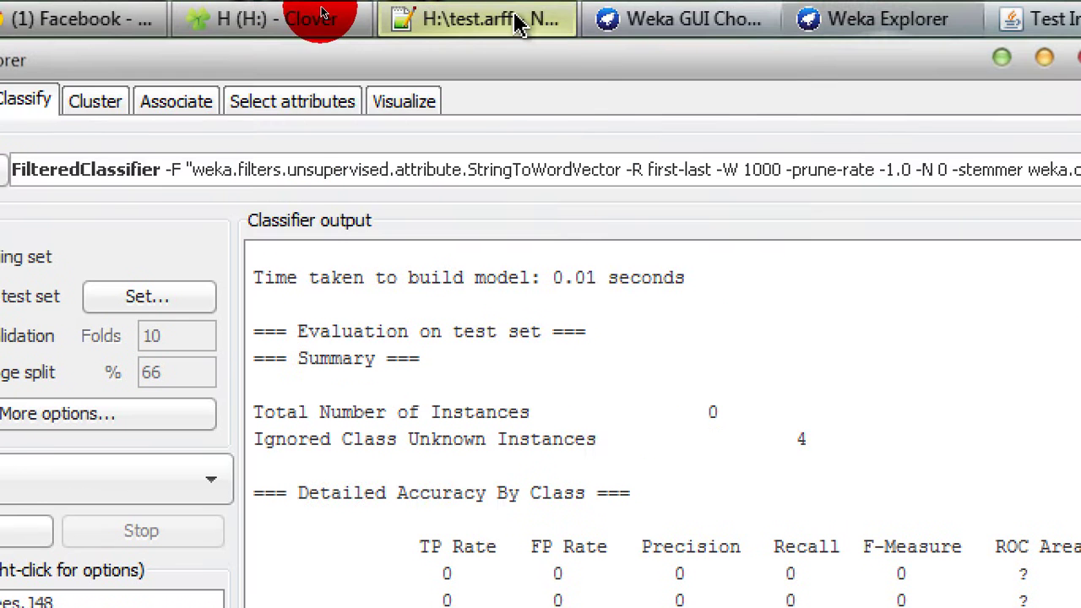
click(515, 25)
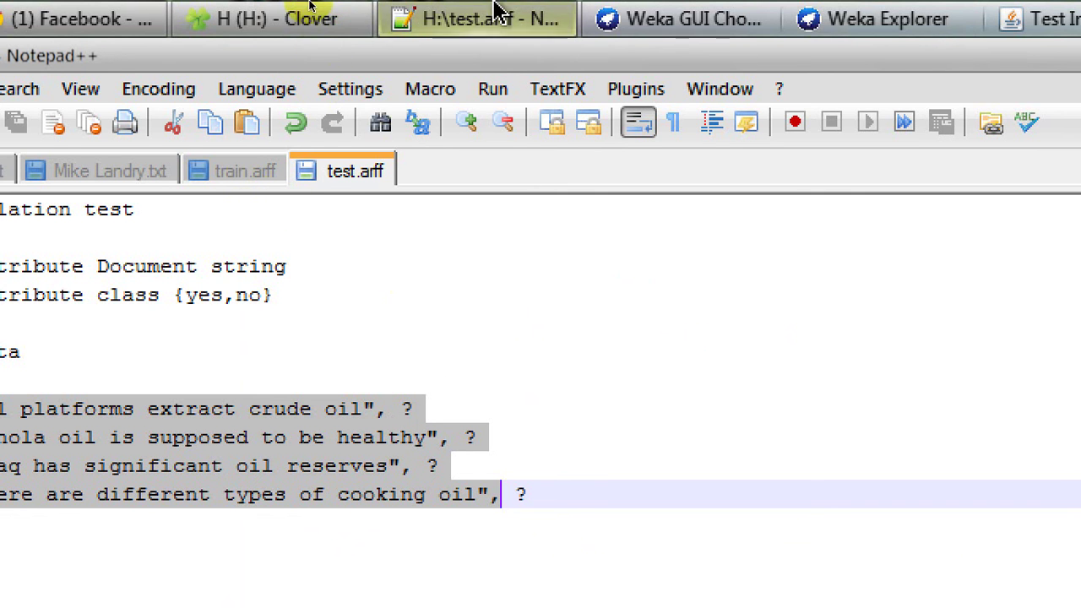
click(509, 32)
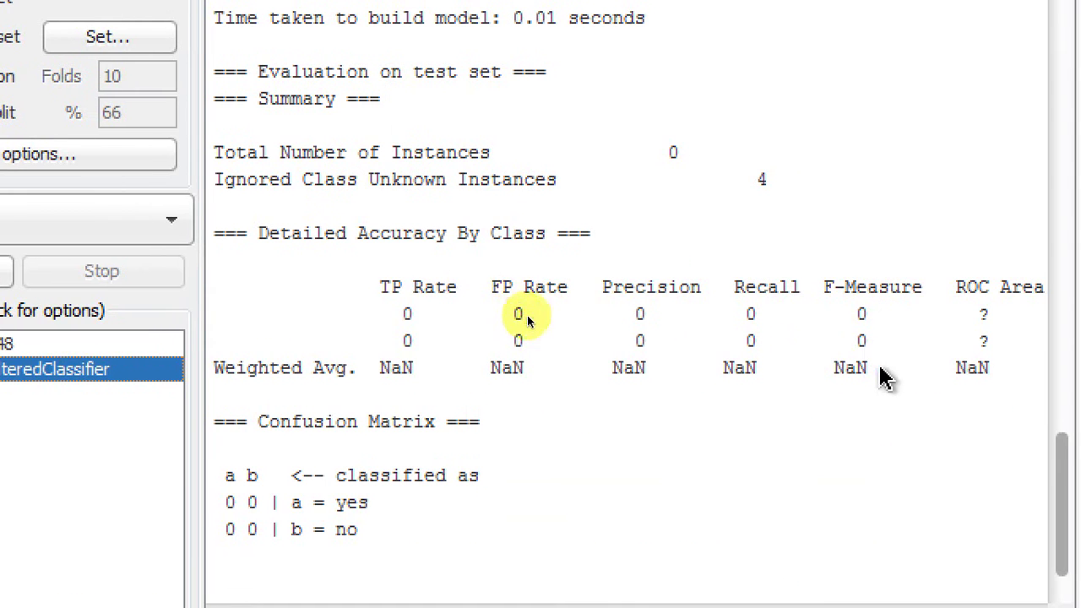
drag(968, 454, 920, 482)
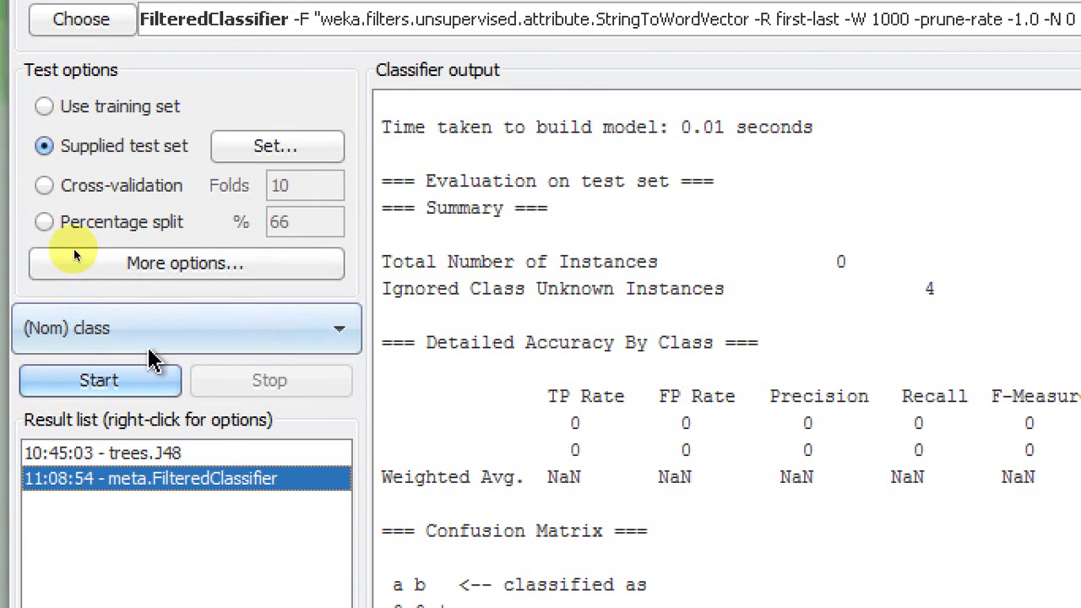
- Enable Output predictions in the classifier evaluation options and rerun the FilteredClassifier to show its predictions on the test set
click(184, 186)
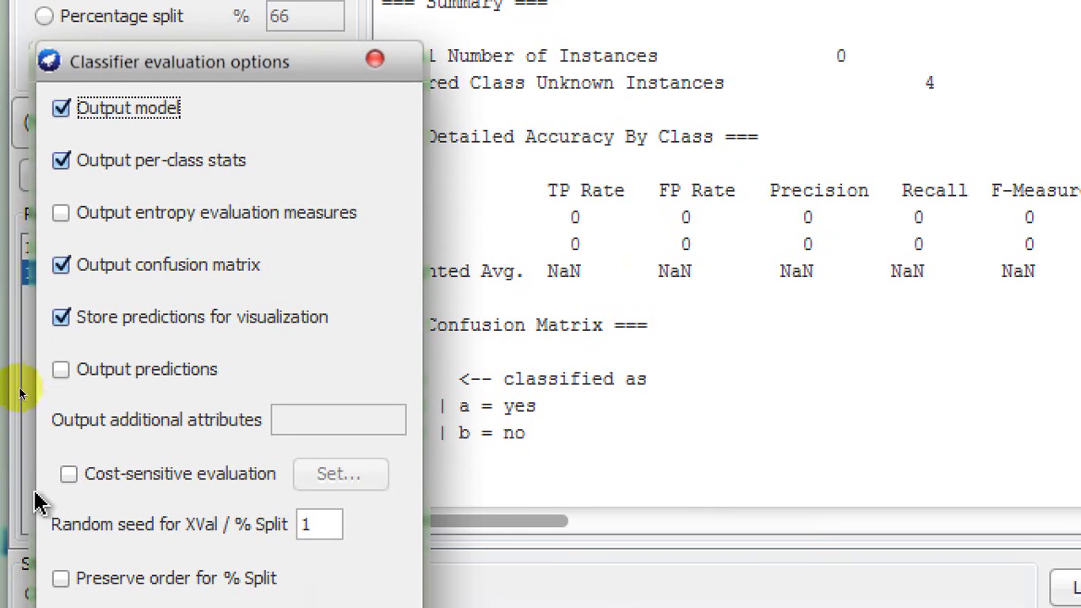
click(63, 372)
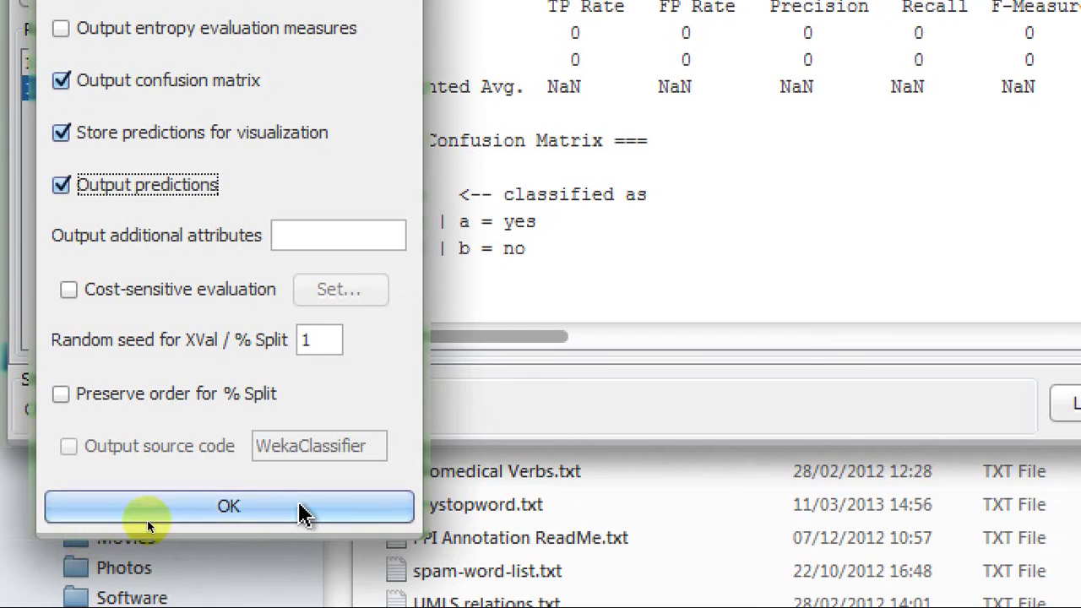
click(305, 513)
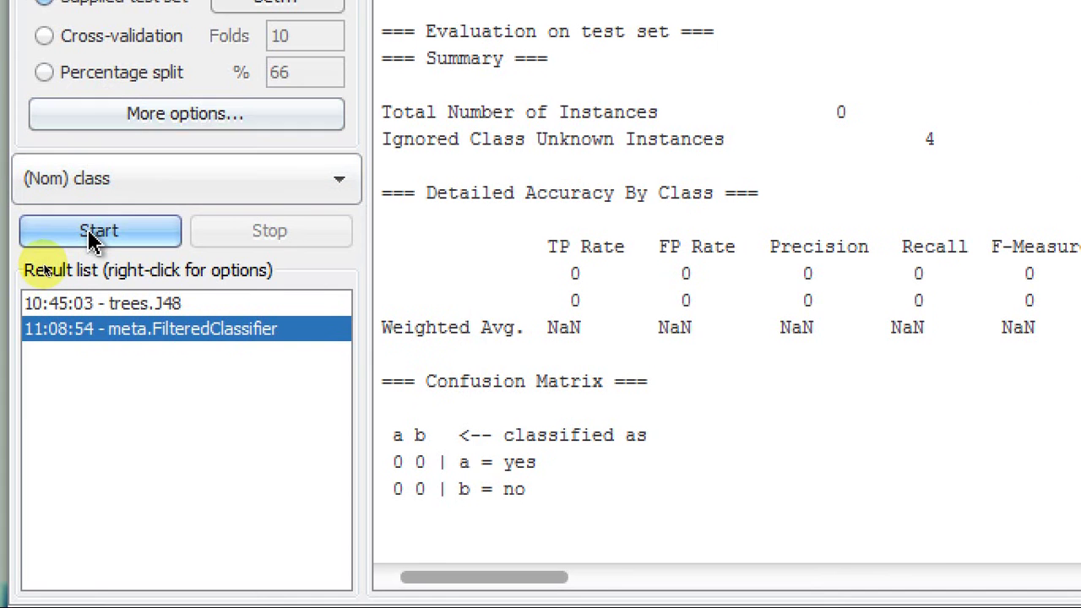
click(91, 238)
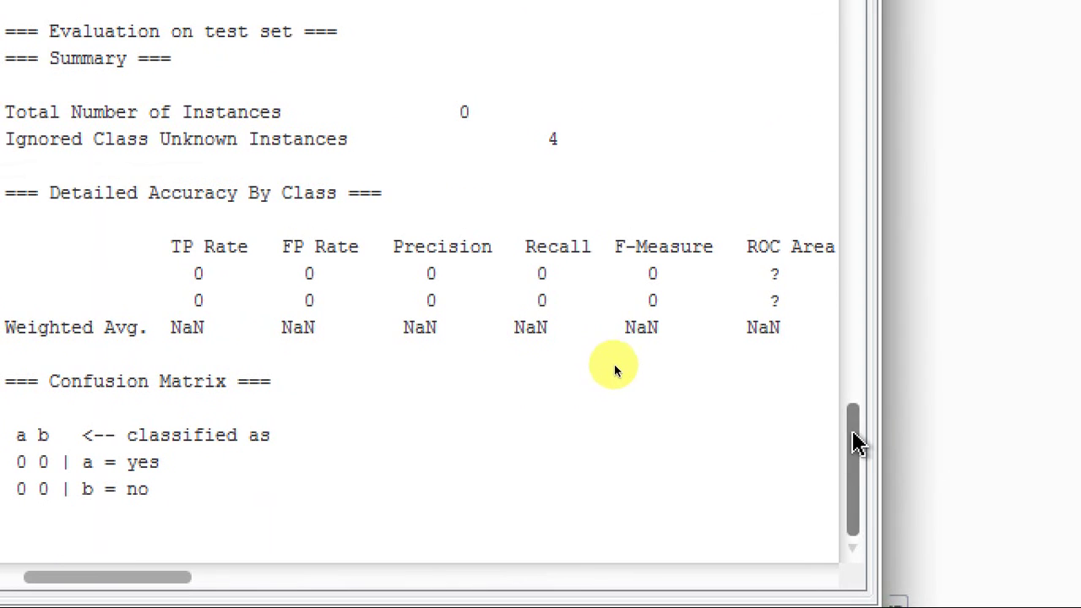
drag(873, 442, 560, 375)
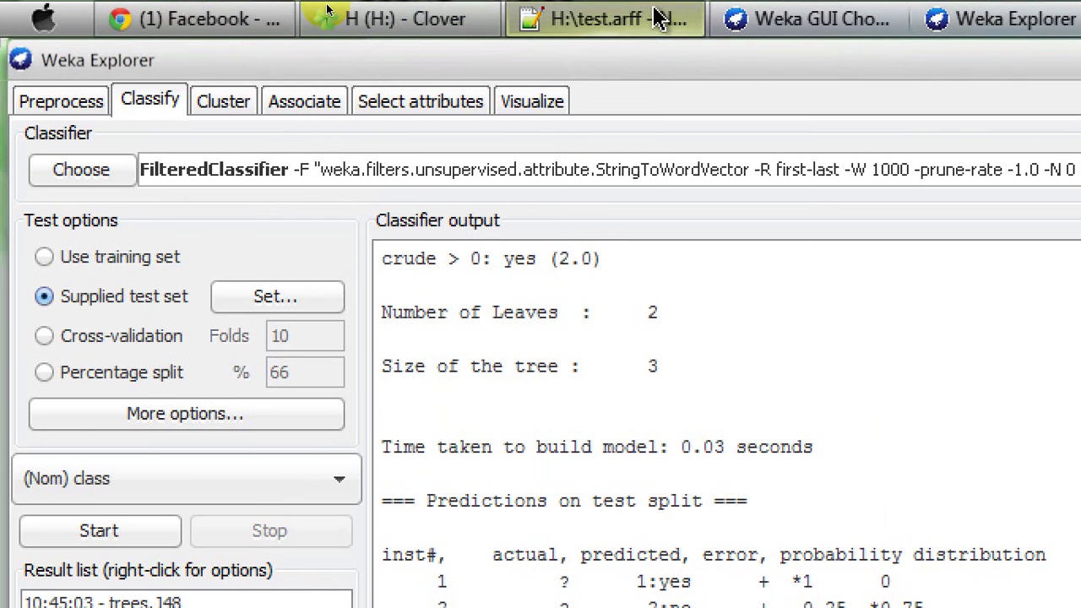
- Review the four data sentences of test.arff in Notepad++ and compare them with the predicted classes in Weka Explorer
click(658, 19)
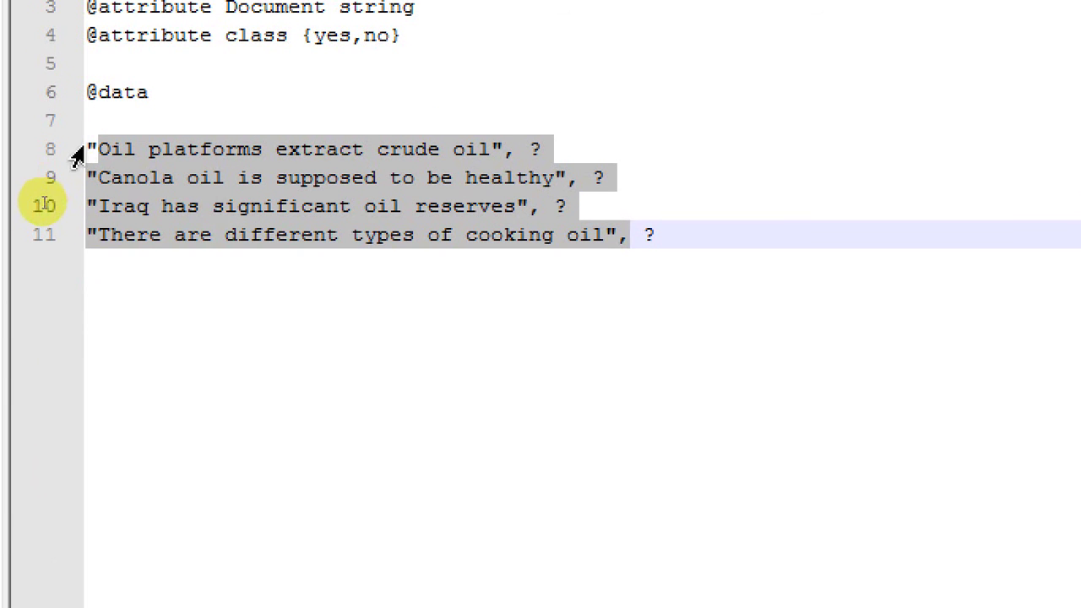
click(118, 149)
drag(88, 211, 749, 225)
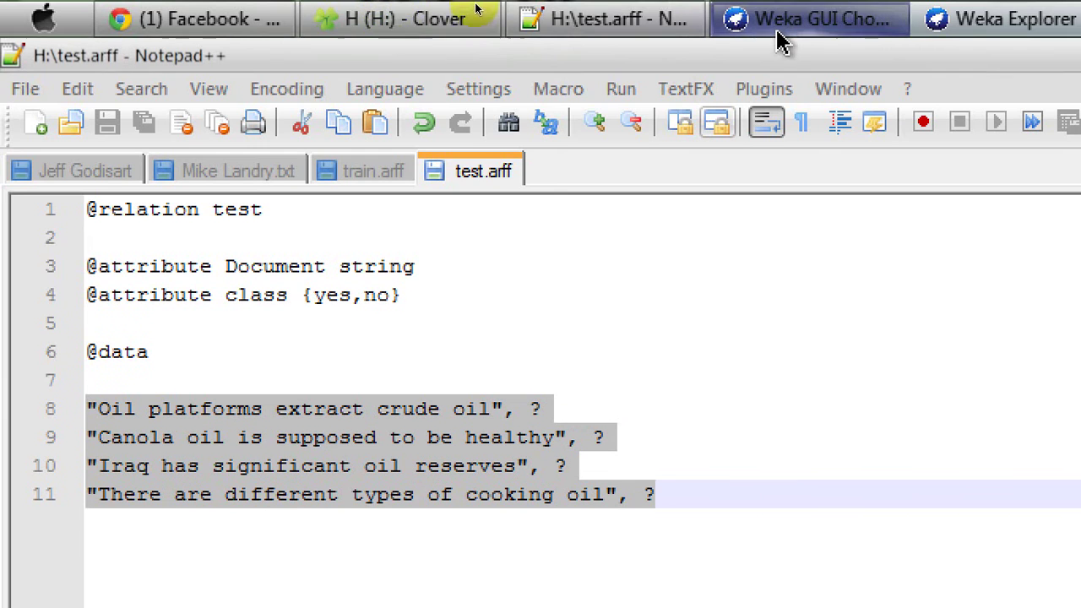
click(782, 38)
click(1048, 19)
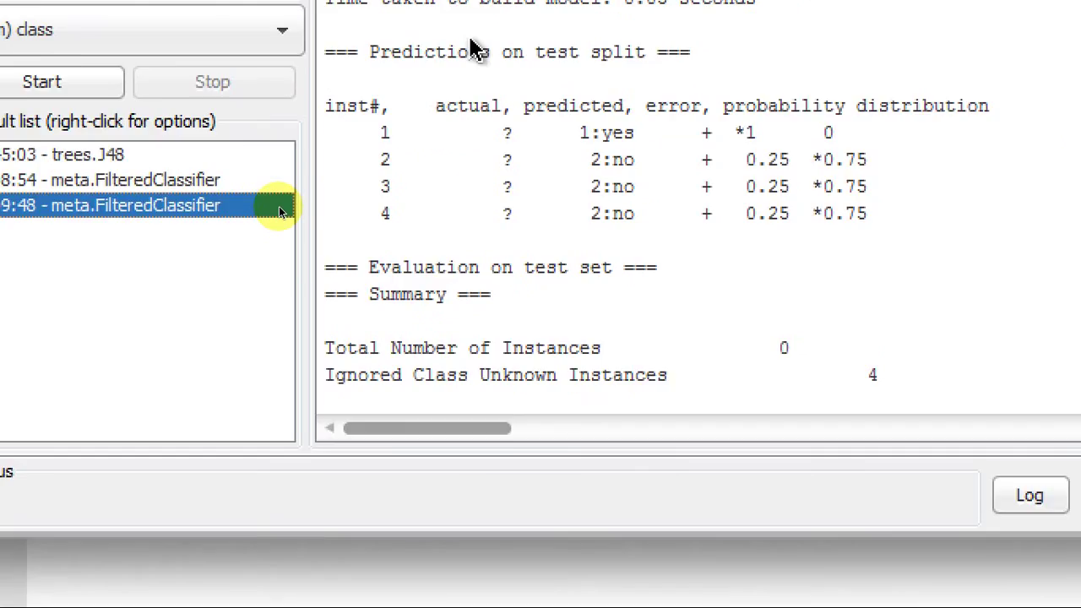